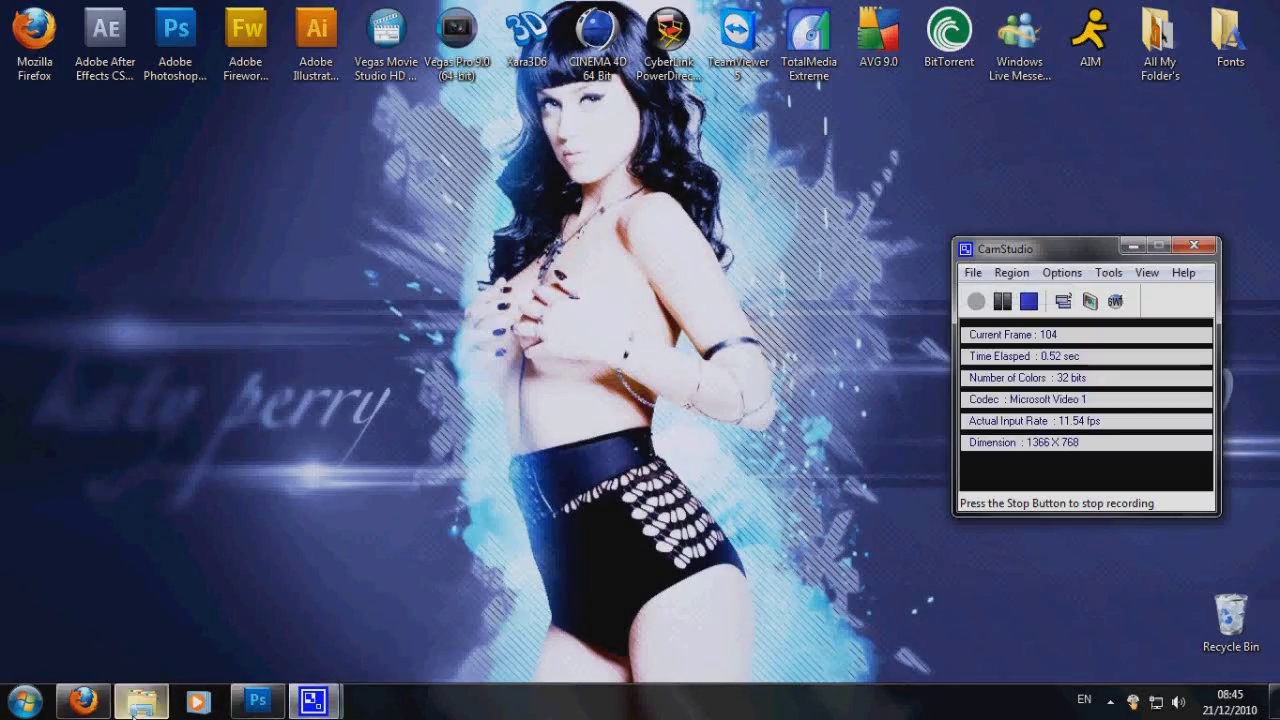
Step: Glance at the car images folder, then bring Photoshop to the front
{"action": "left_click", "coordinate": [140, 702]}
{"action": "left_click", "coordinate": [140, 702]}
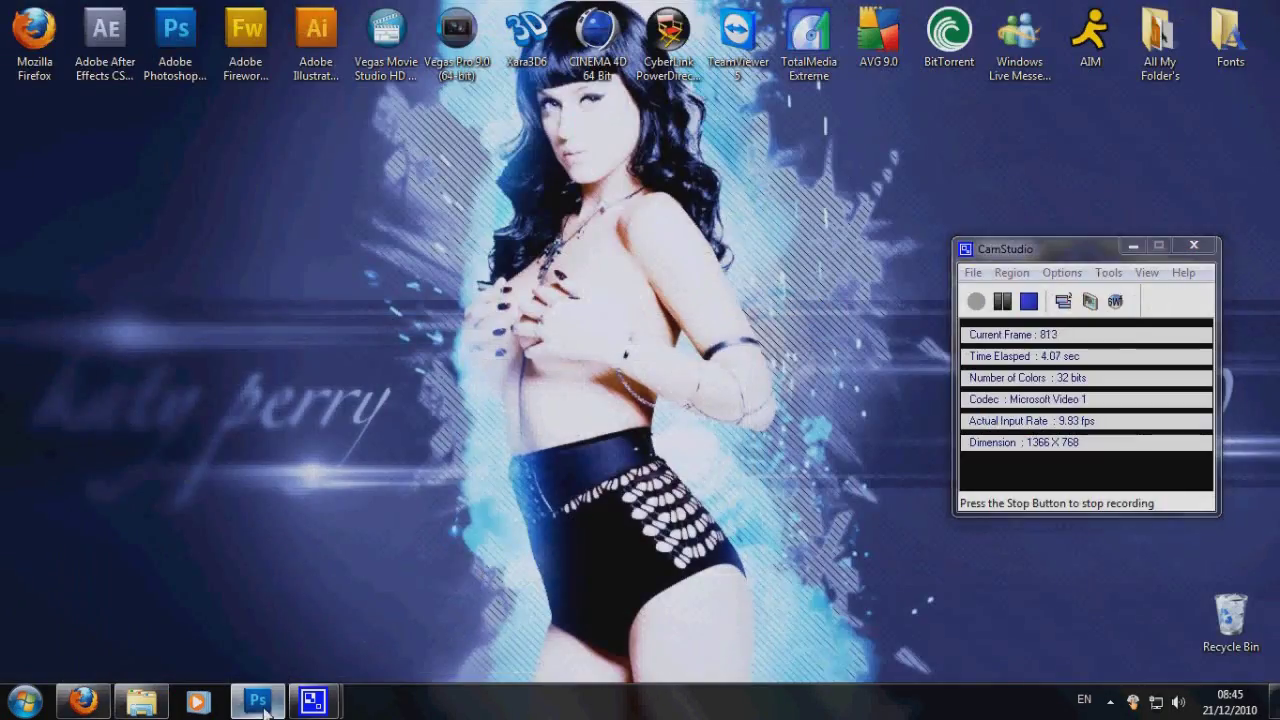
{"action": "left_click", "coordinate": [262, 704]}
Step: Copy the desert road picture from Firefox and minimize the browser
{"action": "left_click", "coordinate": [83, 702]}
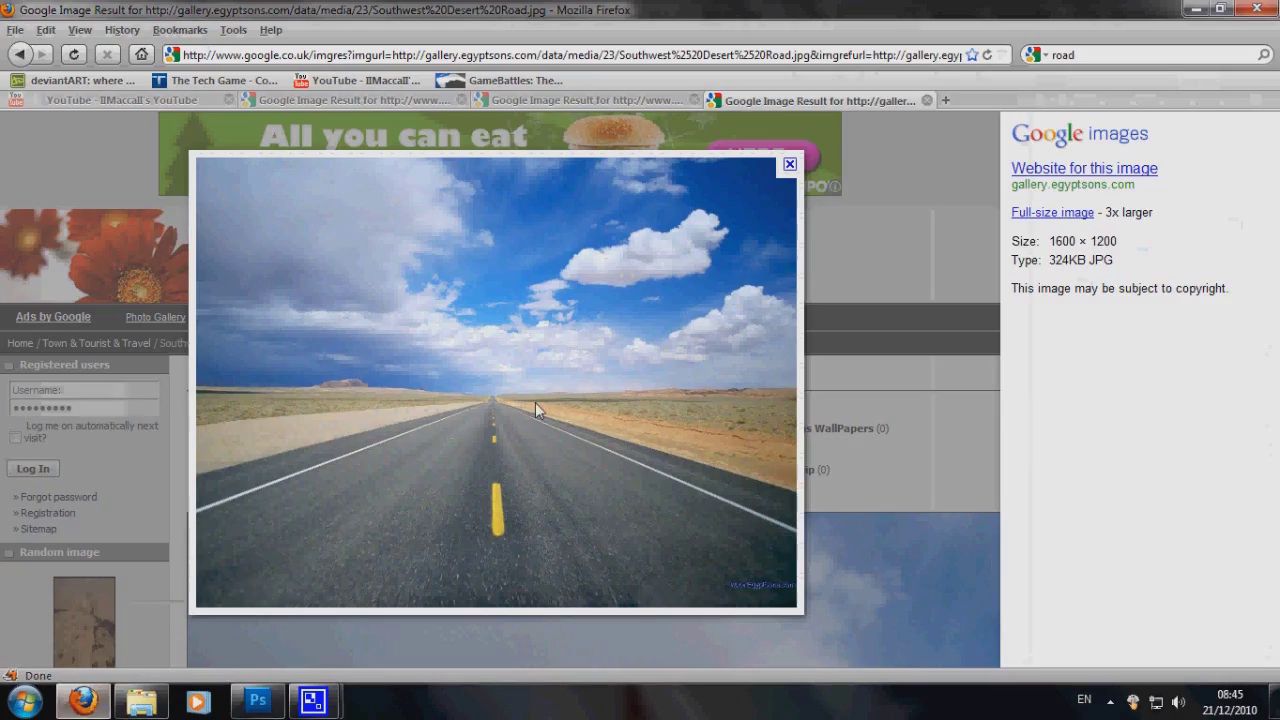
{"action": "right_click", "coordinate": [535, 402]}
{"action": "left_click", "coordinate": [575, 434]}
{"action": "left_click", "coordinate": [1193, 9]}
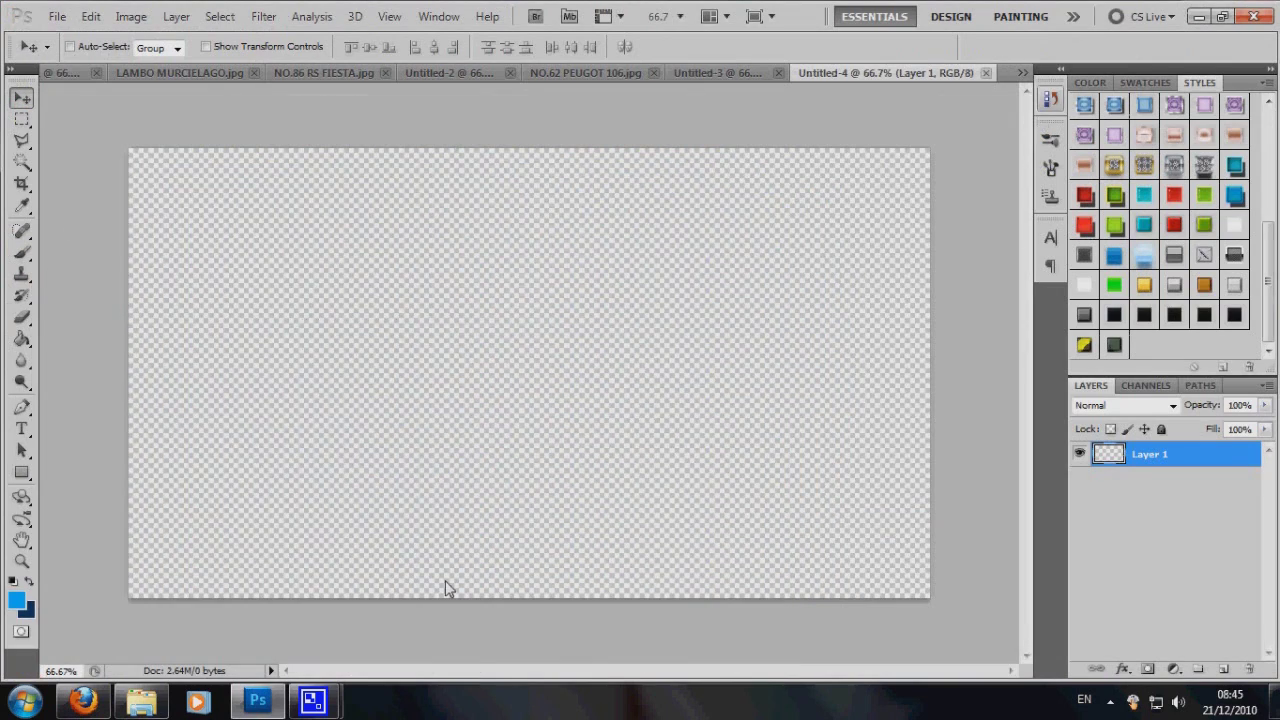
Step: Paste the road photo into Untitled-4 and free-transform it to cover the whole canvas
{"action": "key", "text": "ctrl+v"}
{"action": "key", "text": "ctrl+t"}
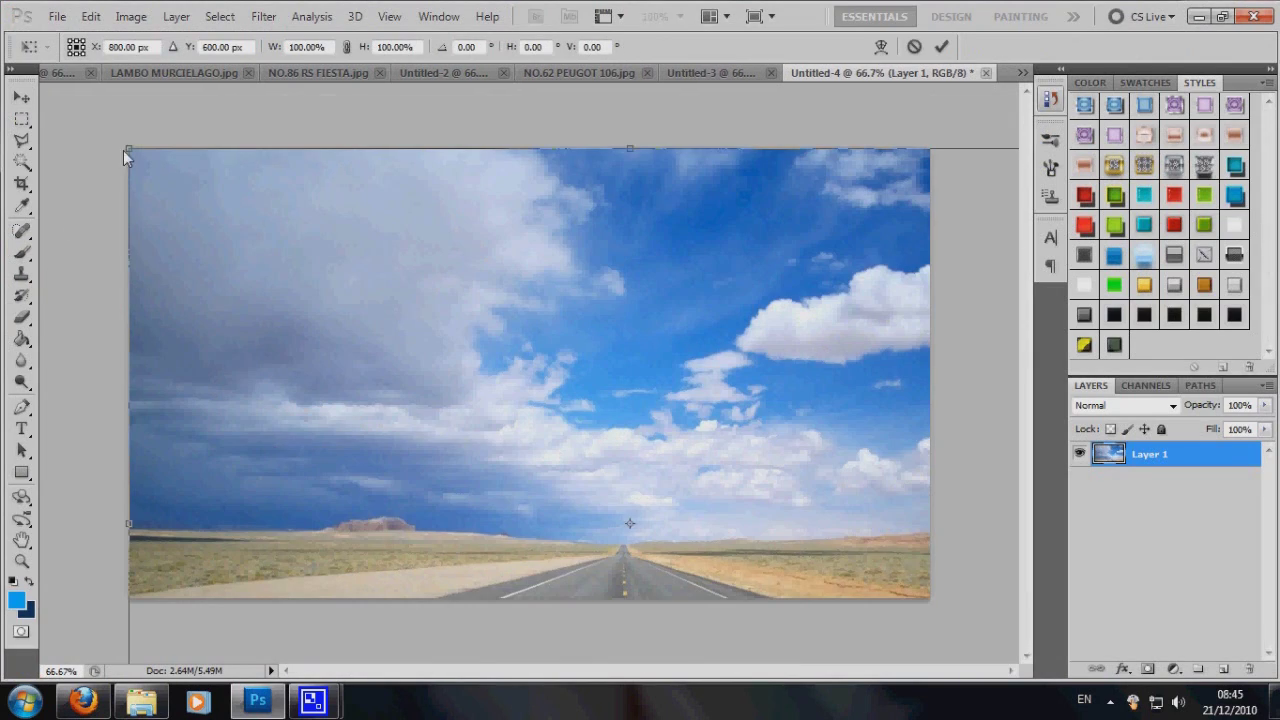
{"action": "left_click_drag", "start_coordinate": [127, 150], "coordinate": [394, 343]}
{"action": "left_click_drag", "start_coordinate": [529, 467], "coordinate": [263, 276]}
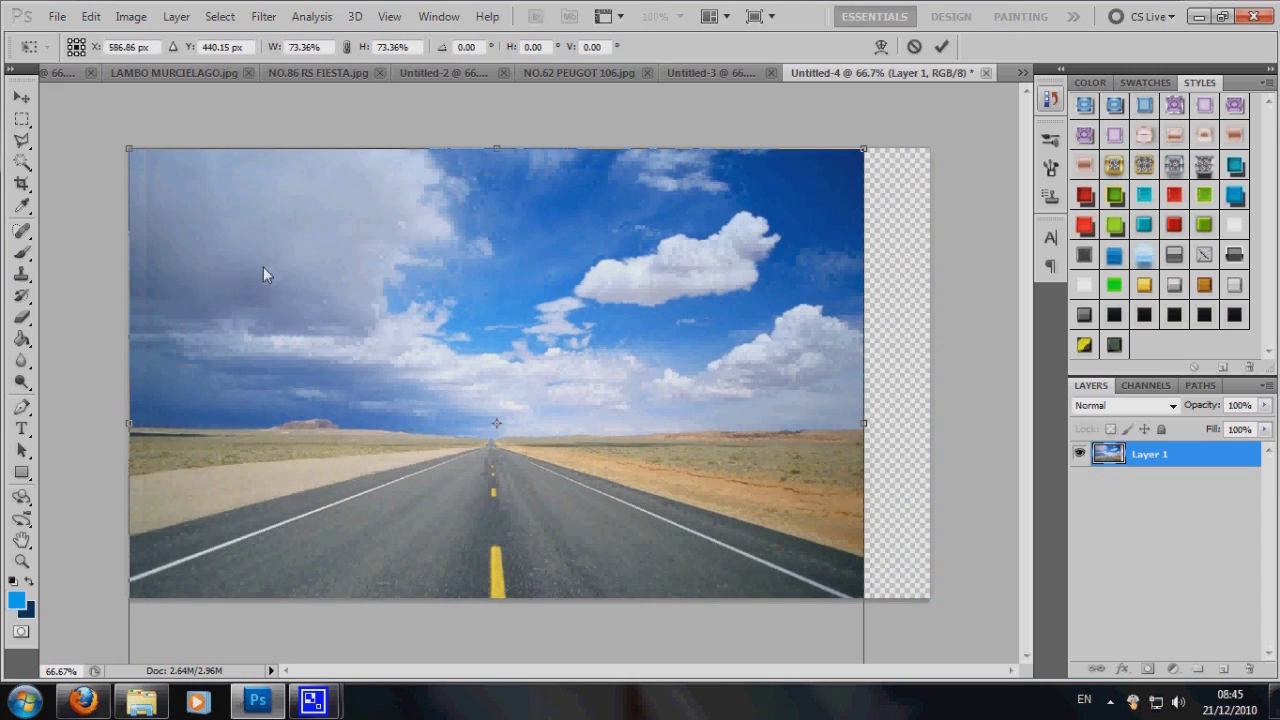
{"action": "left_click_drag", "start_coordinate": [865, 424], "coordinate": [929, 423]}
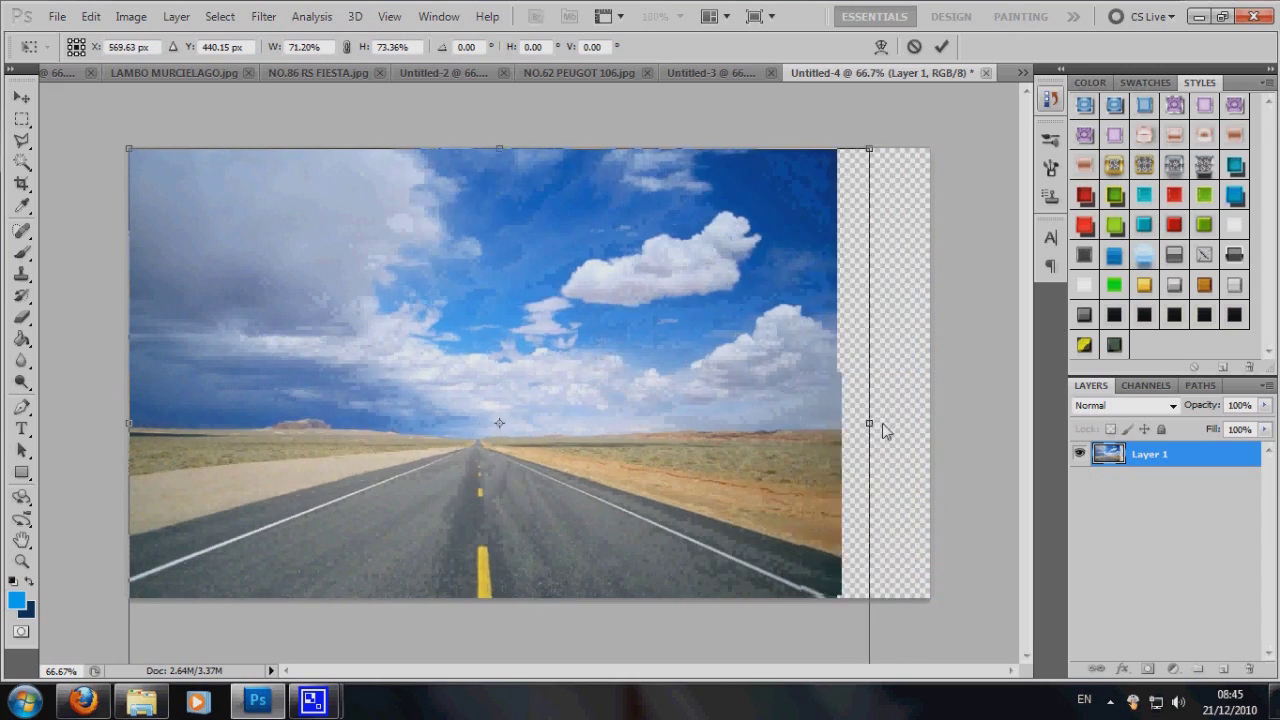
{"action": "left_click_drag", "start_coordinate": [593, 347], "coordinate": [593, 288]}
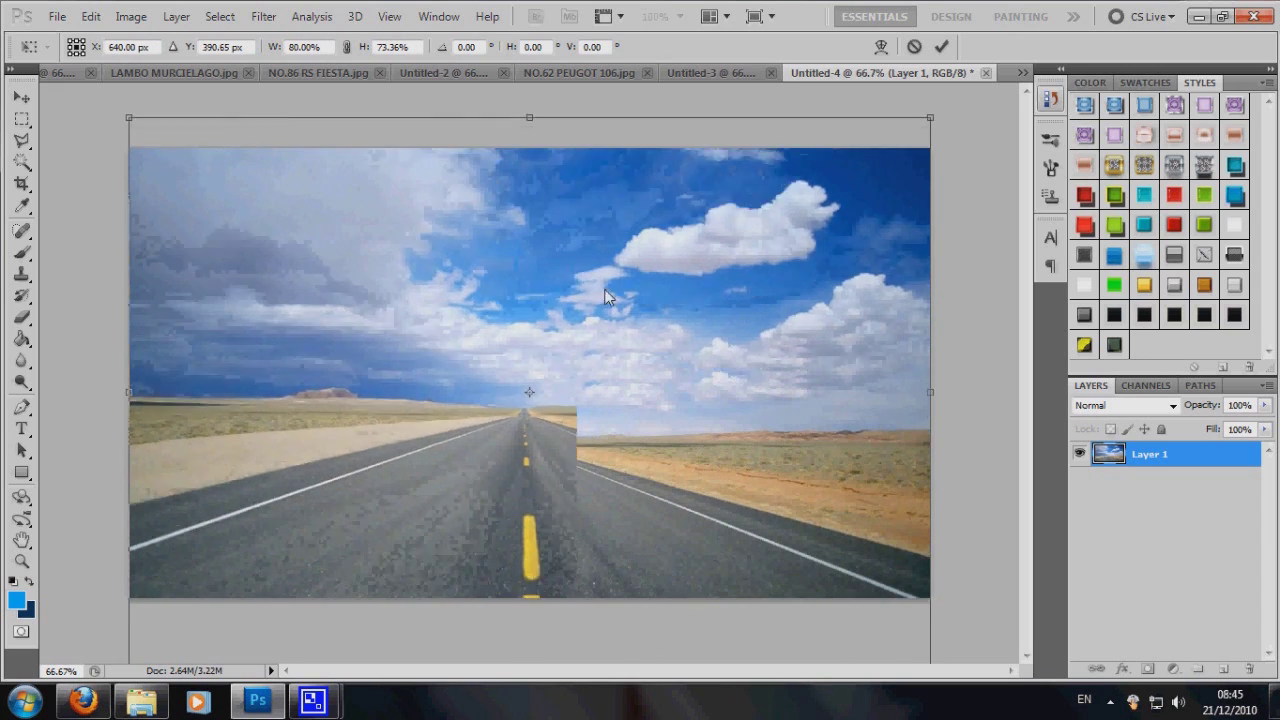
{"action": "left_click_drag", "start_coordinate": [531, 643], "coordinate": [531, 563]}
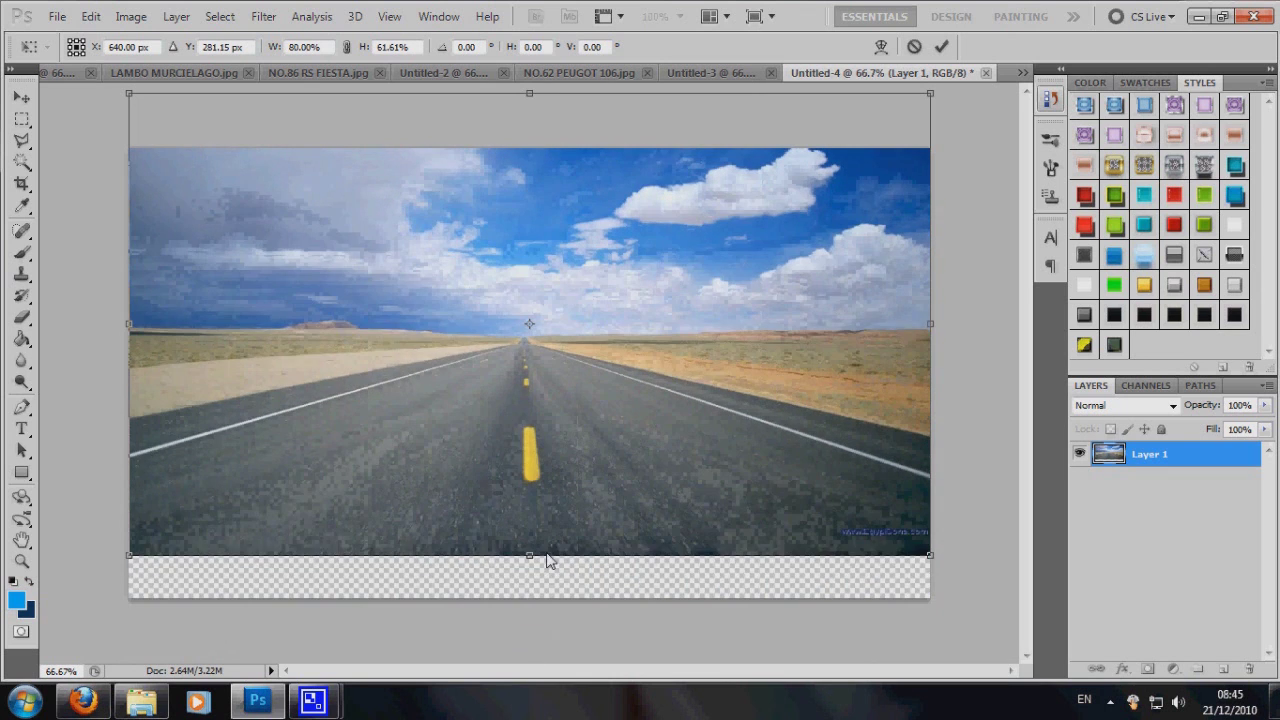
{"action": "left_click_drag", "start_coordinate": [611, 338], "coordinate": [611, 395]}
{"action": "left_click_drag", "start_coordinate": [532, 610], "coordinate": [530, 633]}
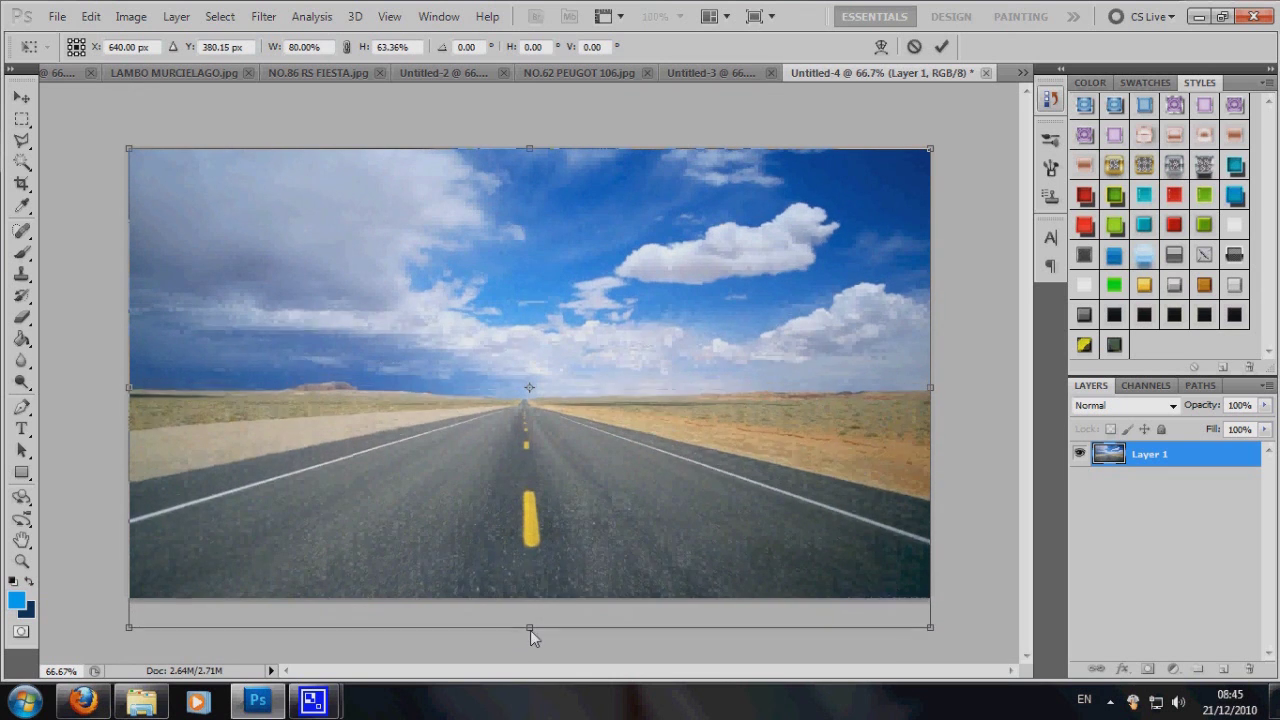
{"action": "left_click", "coordinate": [941, 46]}
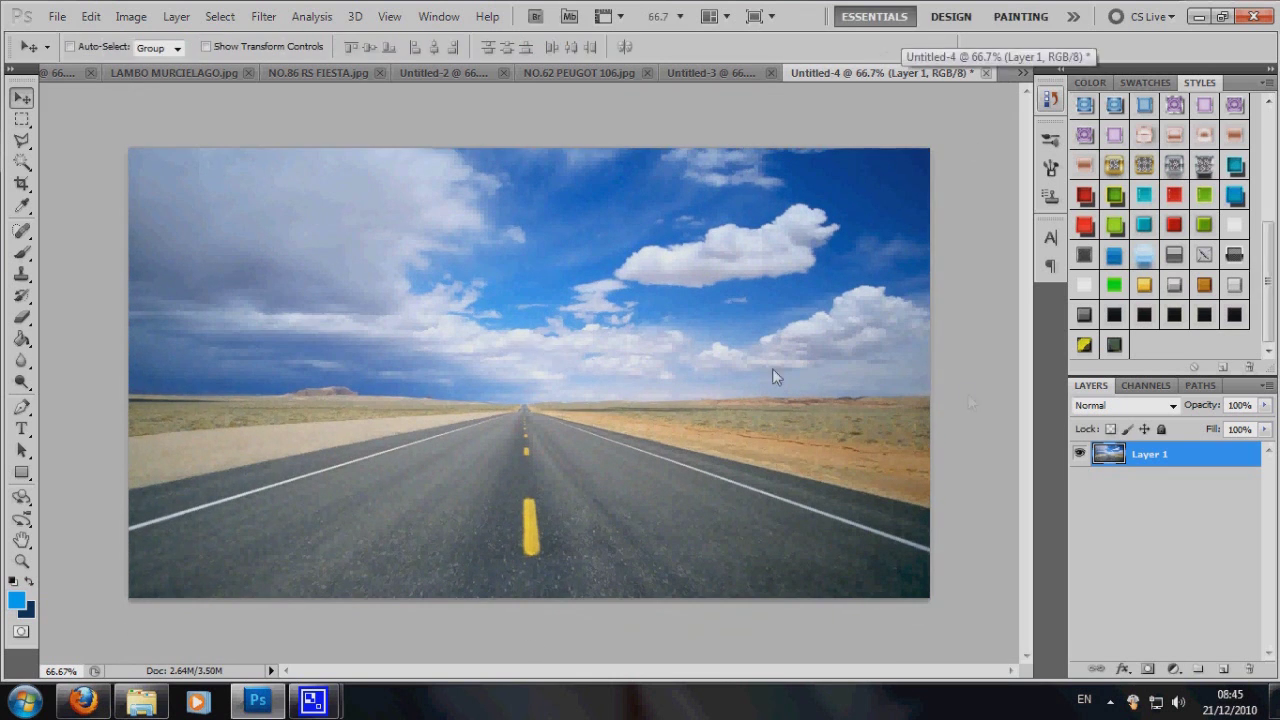
Step: Grade the road photo in Magic Bullet PhotoLooks with warm/cool, saturation, diffusion and curves
{"action": "left_click", "coordinate": [276, 26]}
{"action": "mouse_move", "coordinate": [295, 445]}
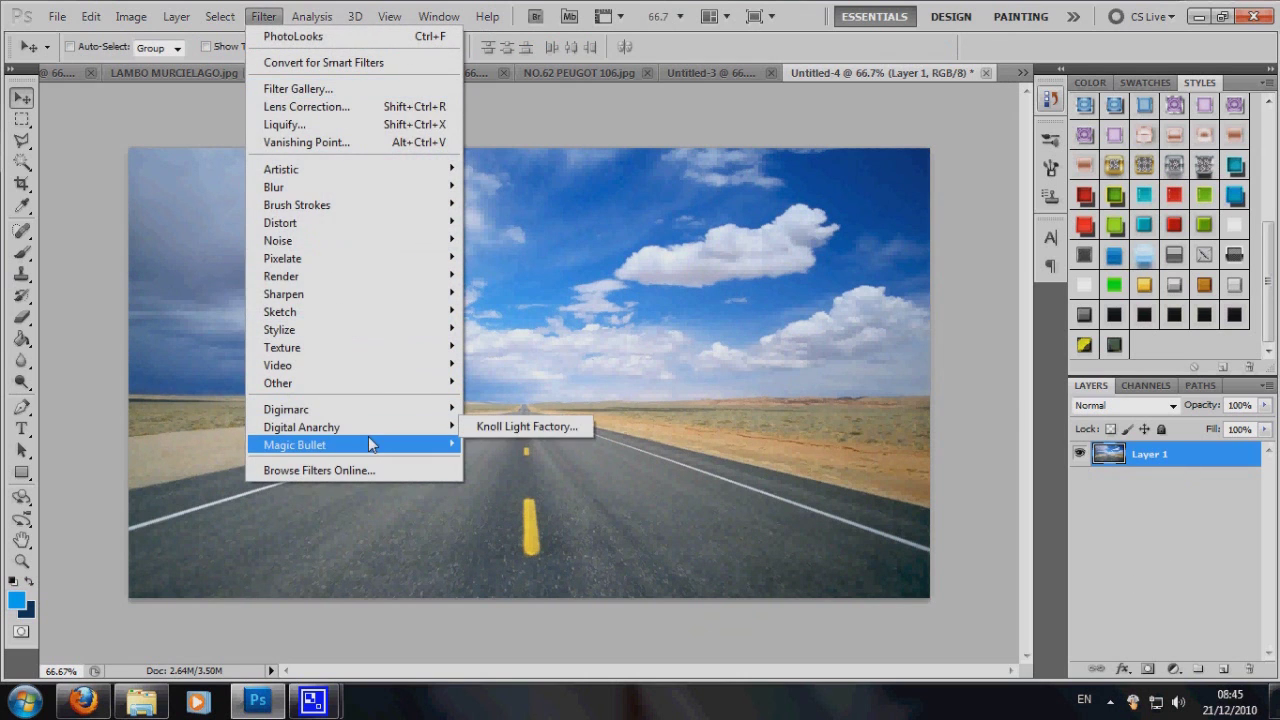
{"action": "left_click", "coordinate": [492, 448]}
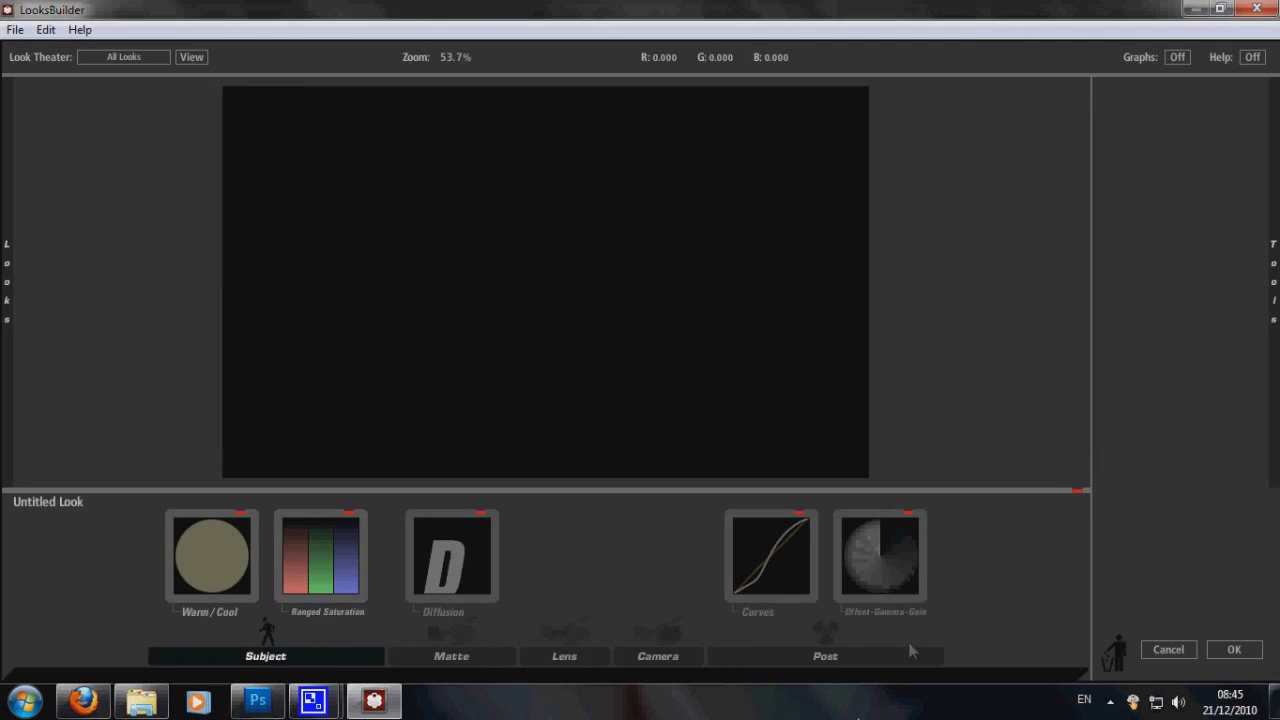
{"action": "left_click", "coordinate": [1234, 650]}
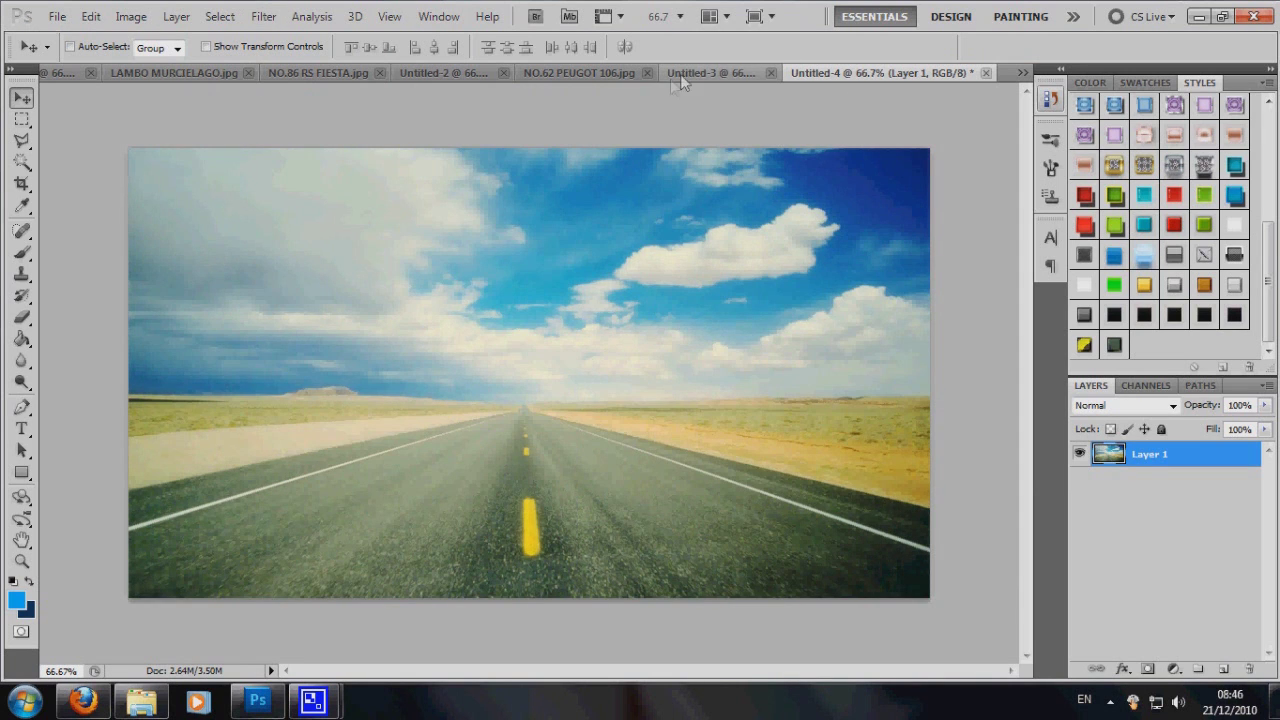
Step: Drag the Peugeot 106 layer from Untitled-3 onto the road in Untitled-4
{"action": "left_click", "coordinate": [678, 77]}
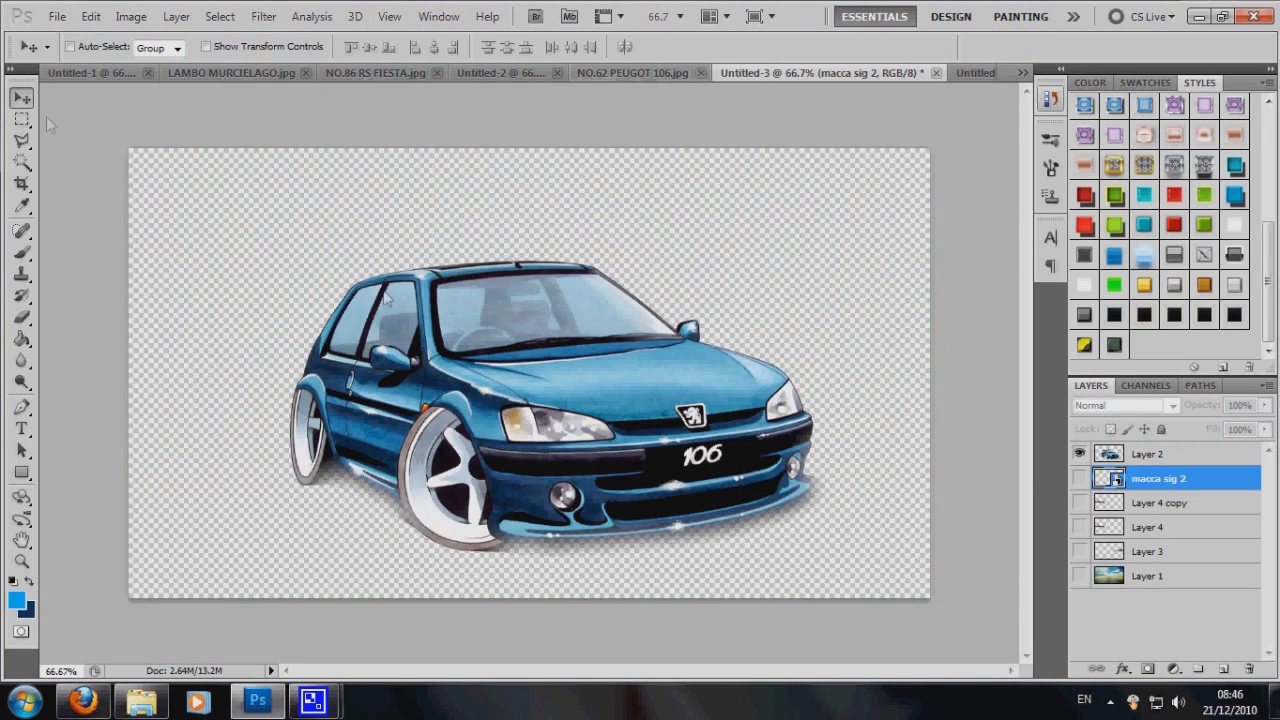
{"action": "left_click", "coordinate": [1150, 455]}
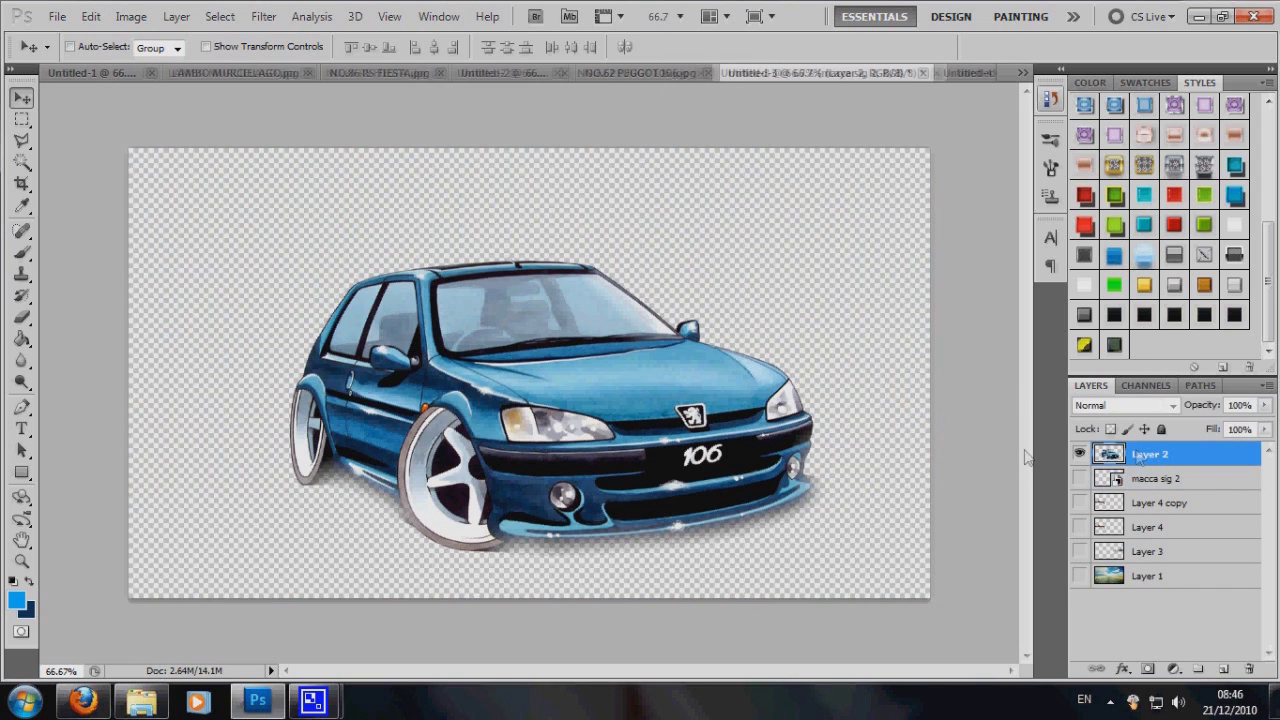
{"action": "left_click_drag", "start_coordinate": [566, 256], "coordinate": [955, 85]}
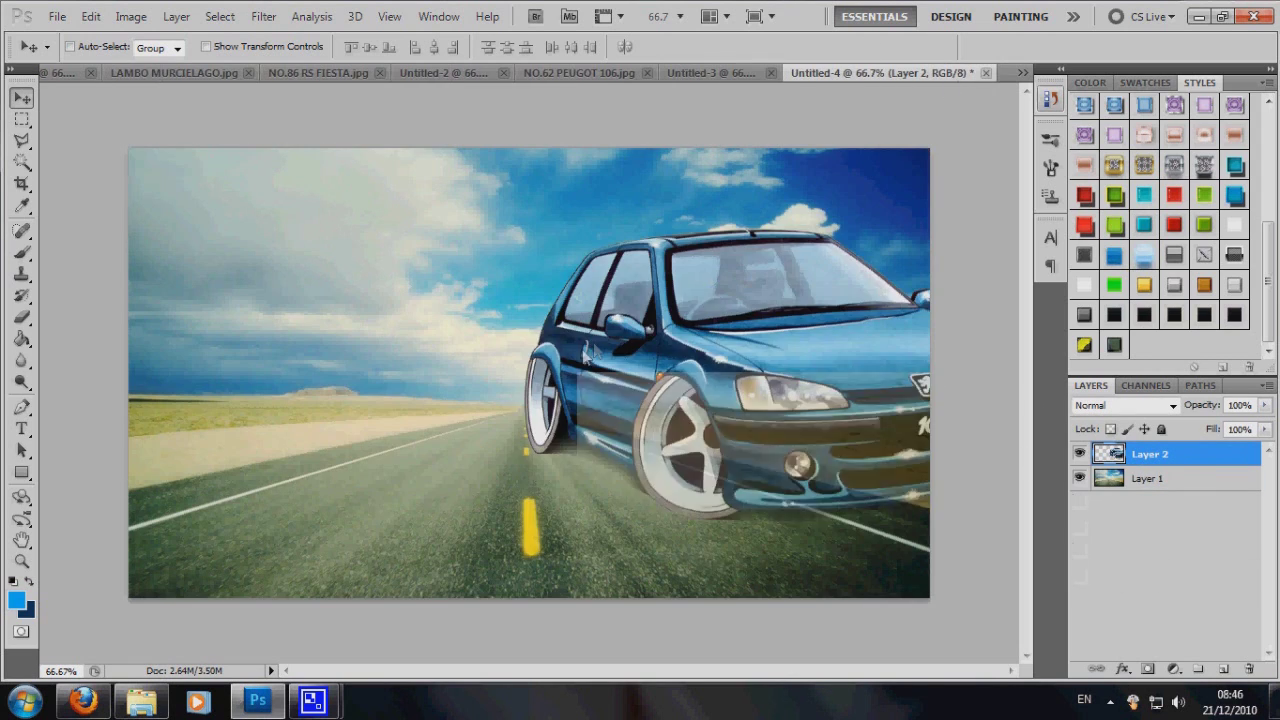
{"action": "left_click_drag", "start_coordinate": [955, 85], "coordinate": [463, 405]}
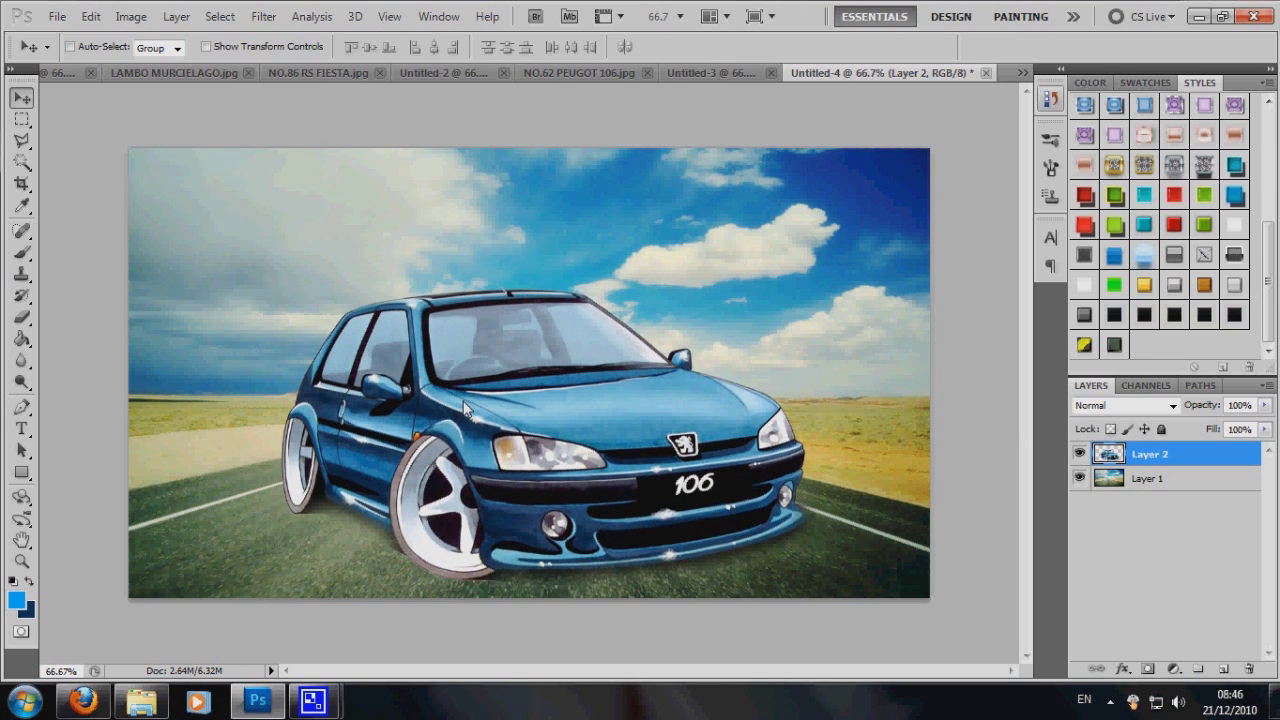
{"action": "left_click_drag", "start_coordinate": [441, 422], "coordinate": [455, 401]}
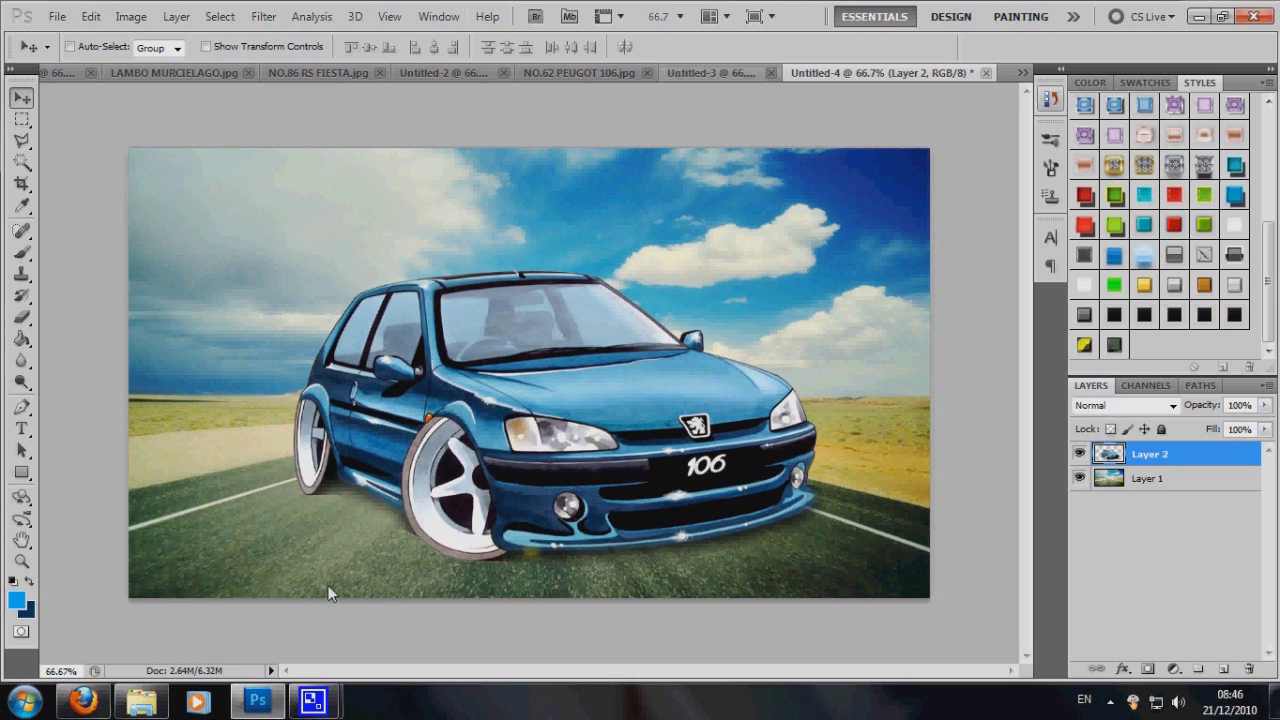
Step: Copy the city skyline photo from Firefox and paste it as Layer 3
{"action": "left_click", "coordinate": [83, 700]}
{"action": "left_click", "coordinate": [350, 100]}
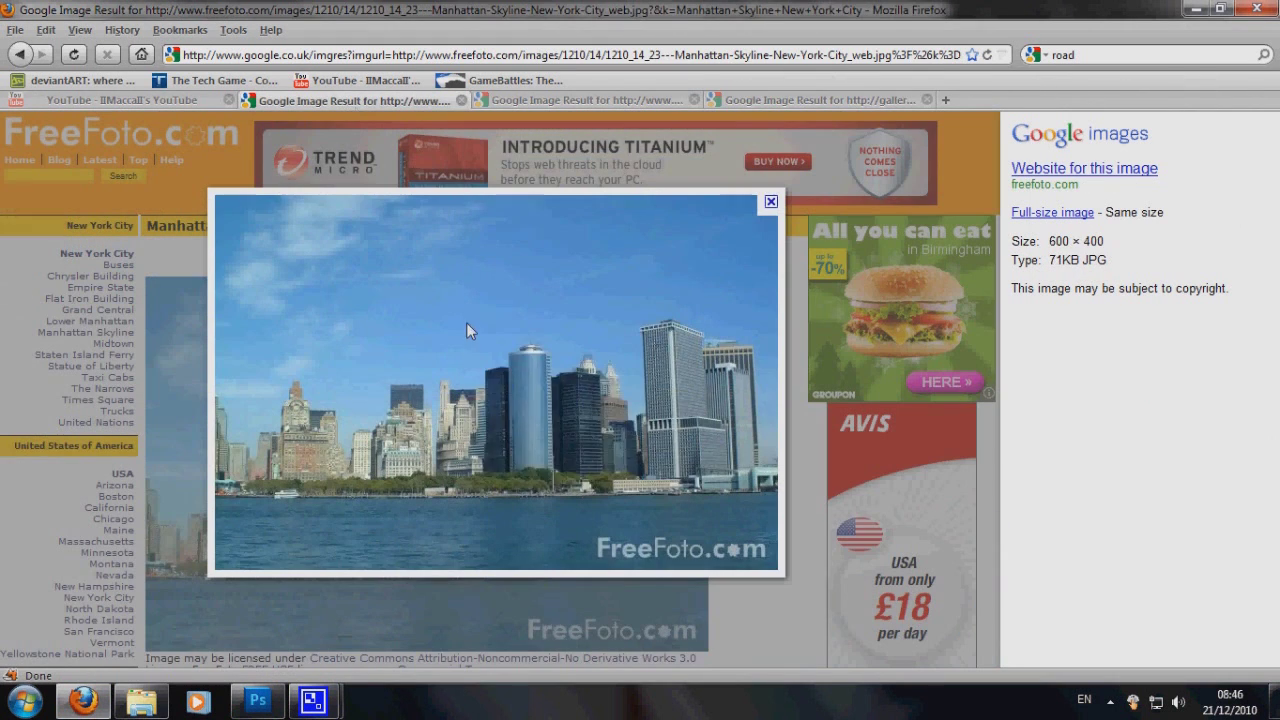
{"action": "right_click", "coordinate": [471, 333]}
{"action": "left_click", "coordinate": [540, 364]}
{"action": "left_click", "coordinate": [257, 700]}
{"action": "key", "text": "ctrl+v"}
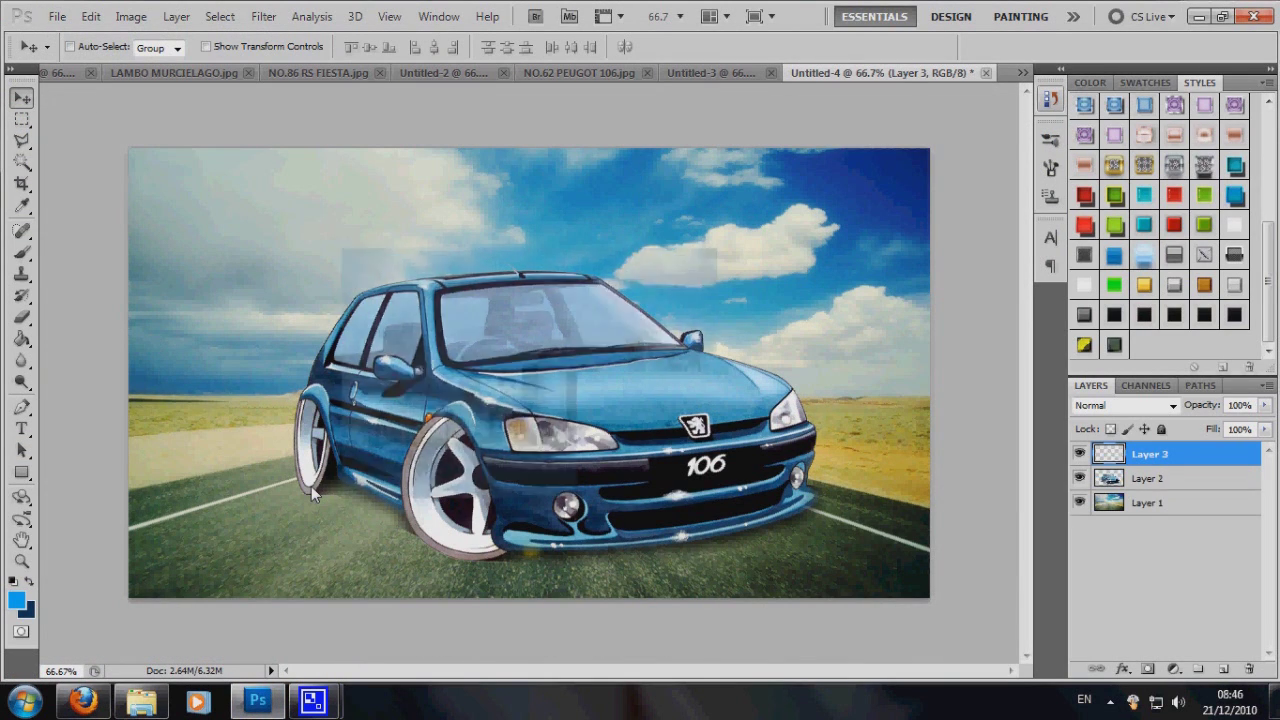
Step: Move the skyline over the car, erase its top and bottom strips, and delete its sky
{"action": "left_click_drag", "start_coordinate": [594, 418], "coordinate": [752, 407]}
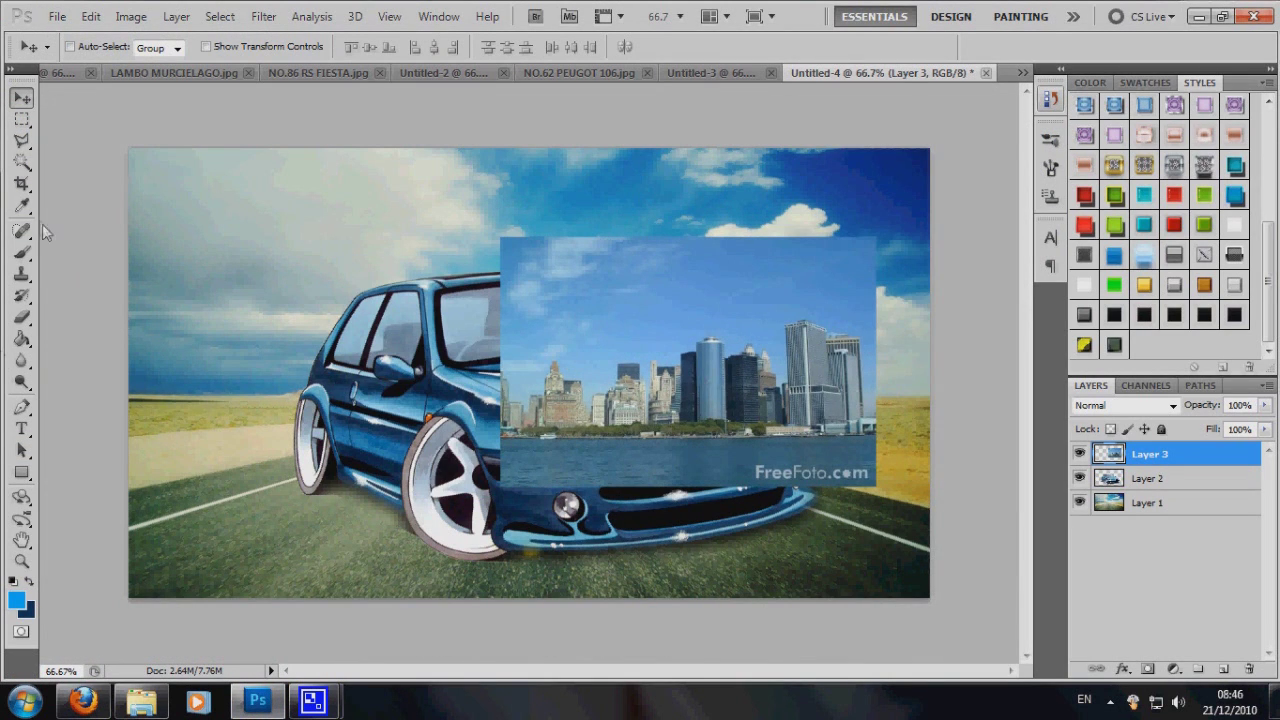
{"action": "left_click", "coordinate": [24, 322]}
{"action": "left_click_drag", "start_coordinate": [508, 477], "coordinate": [870, 468]}
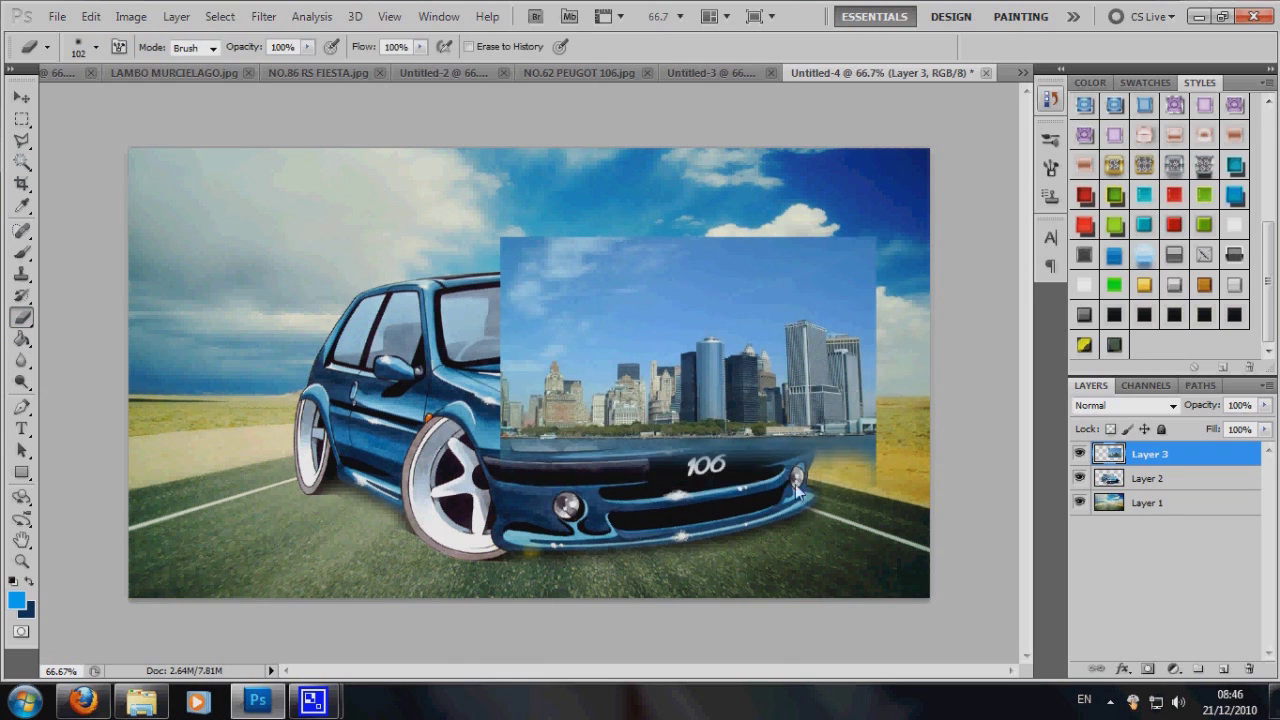
{"action": "mouse_move", "coordinate": [495, 280]}
{"action": "left_mouse_down"}
{"action": "mouse_move", "coordinate": [830, 276]}
{"action": "mouse_move", "coordinate": [541, 240]}
{"action": "mouse_move", "coordinate": [872, 290]}
{"action": "left_mouse_up"}
{"action": "left_click", "coordinate": [22, 162]}
{"action": "left_click", "coordinate": [600, 342]}
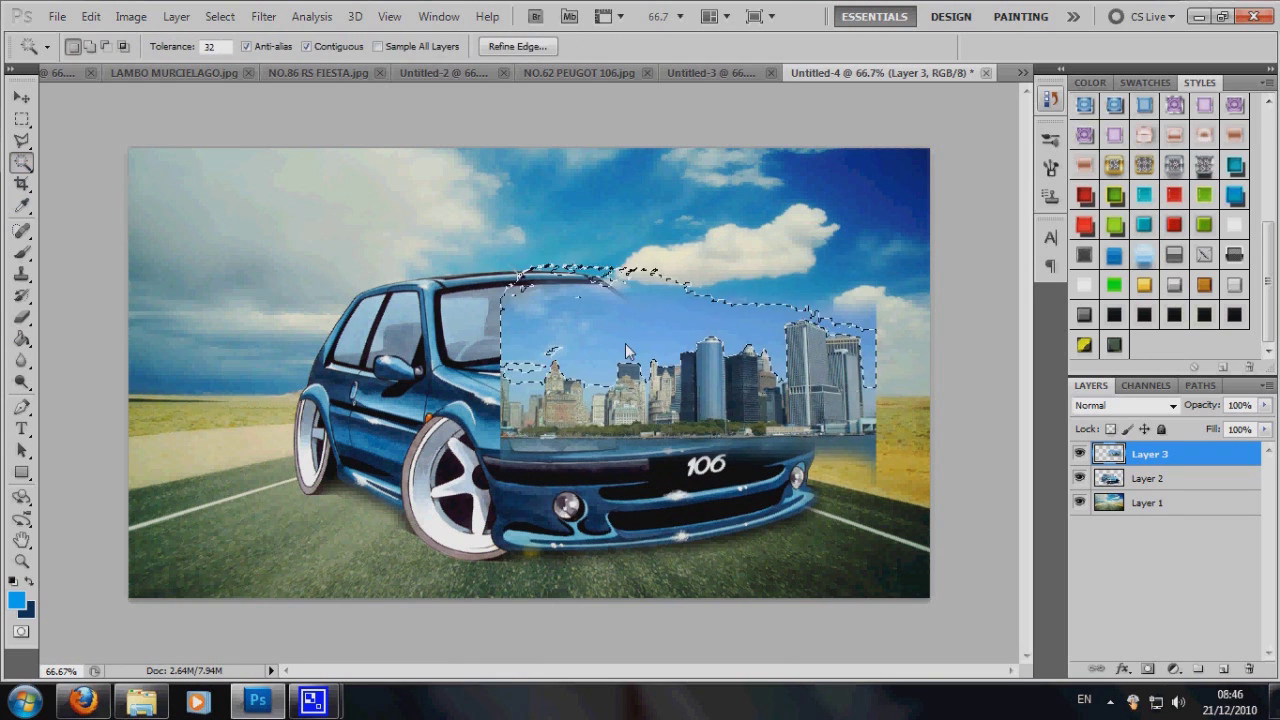
{"action": "key", "text": "Delete"}
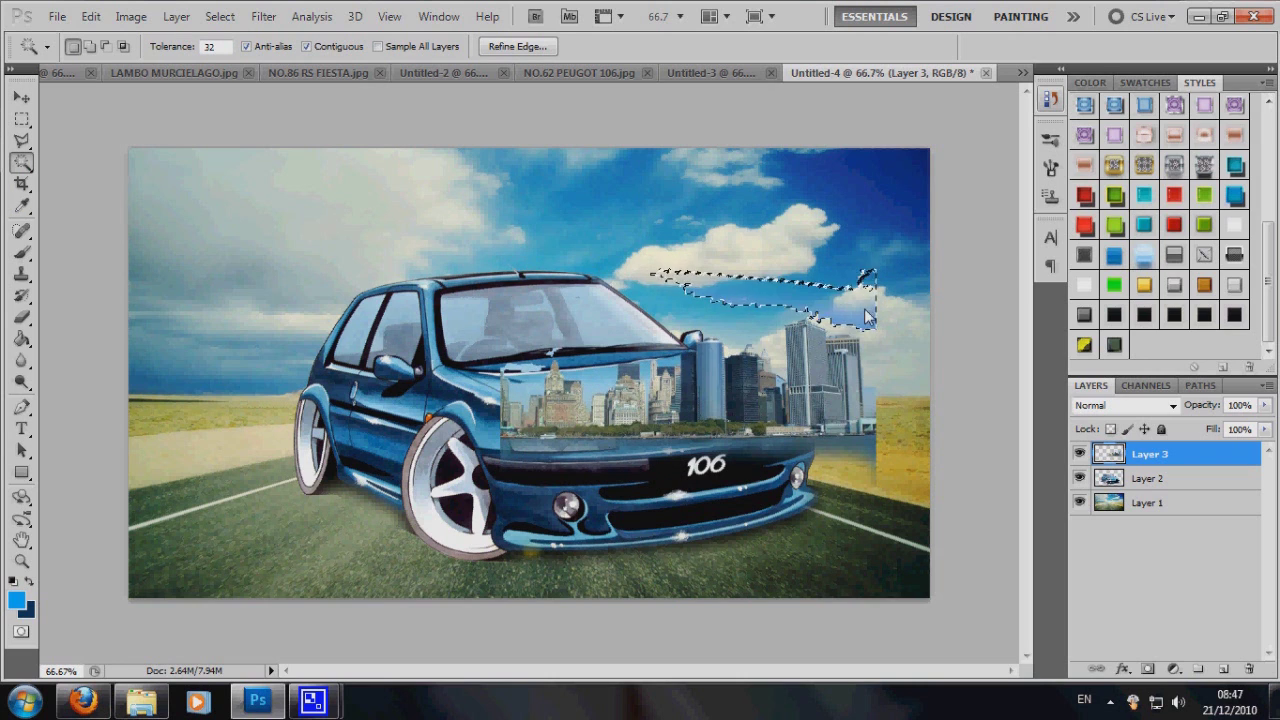
{"action": "left_click", "coordinate": [524, 381]}
{"action": "key", "text": "ctrl+d"}
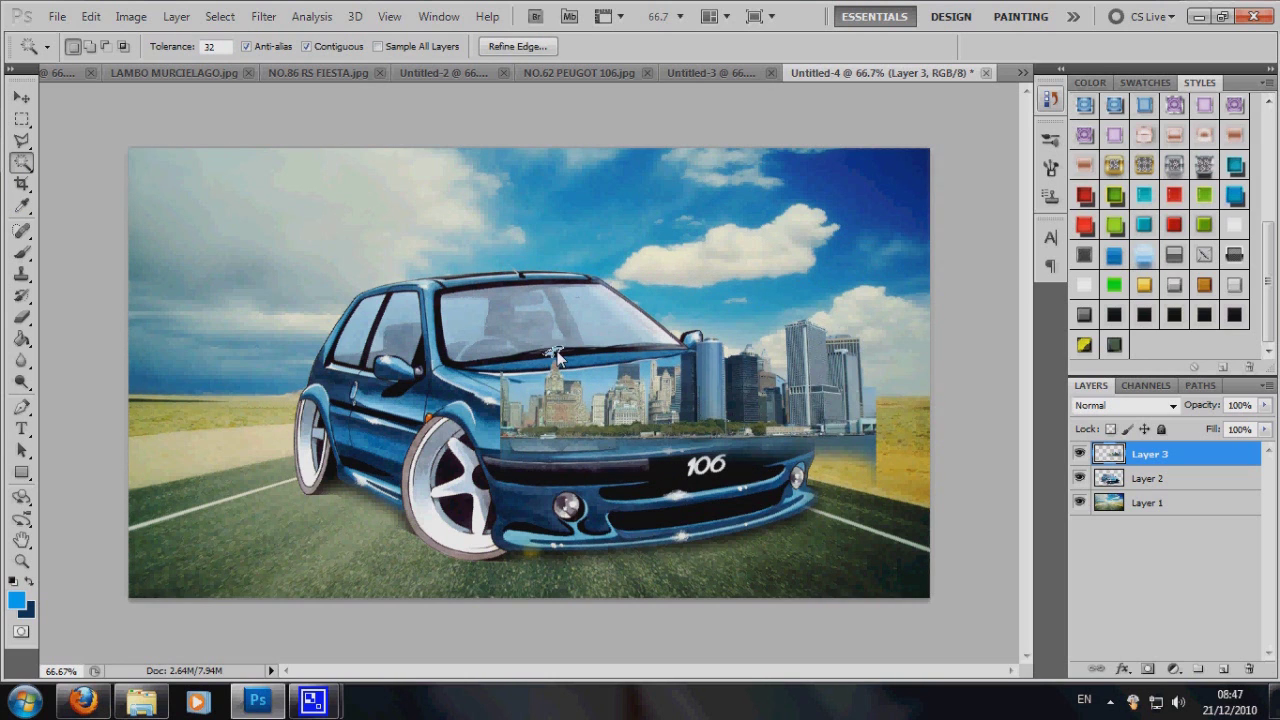
{"action": "key", "text": "ctrl+d"}
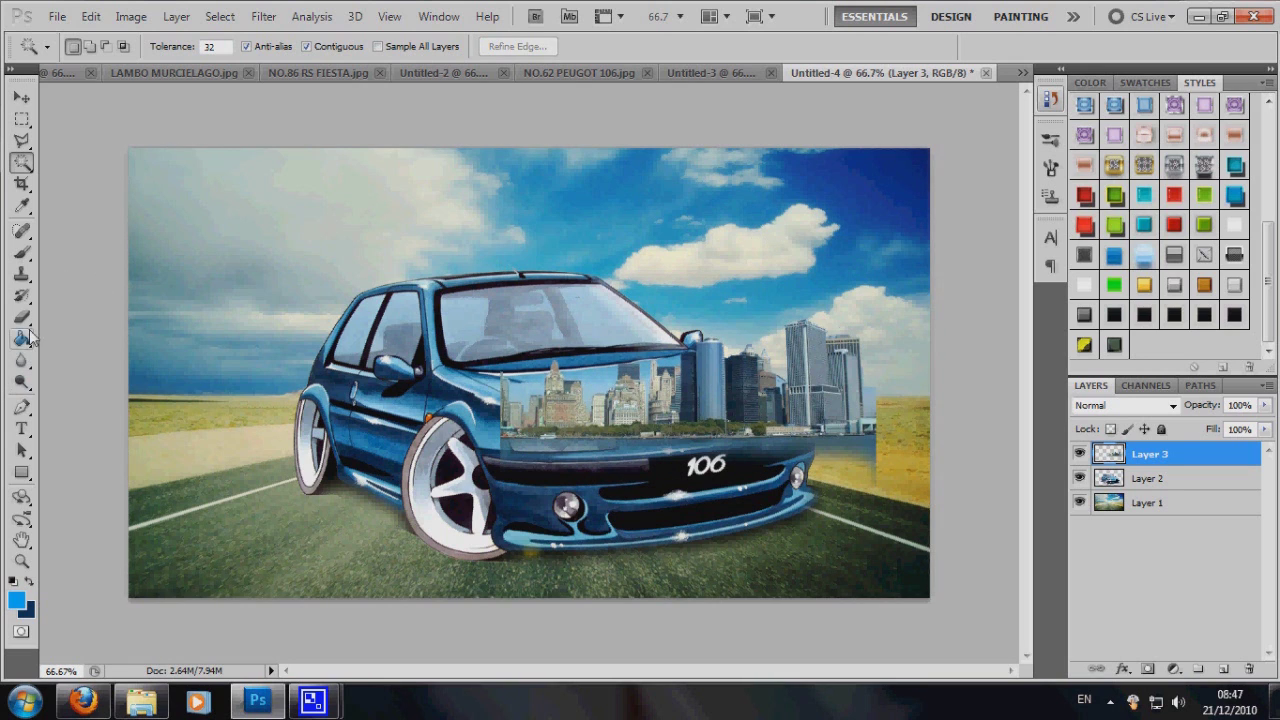
Step: Trim the skyline's bottom, put its layer beneath the car, and settle it on the right horizon
{"action": "left_click", "coordinate": [22, 316]}
{"action": "left_click_drag", "start_coordinate": [530, 455], "coordinate": [845, 455]}
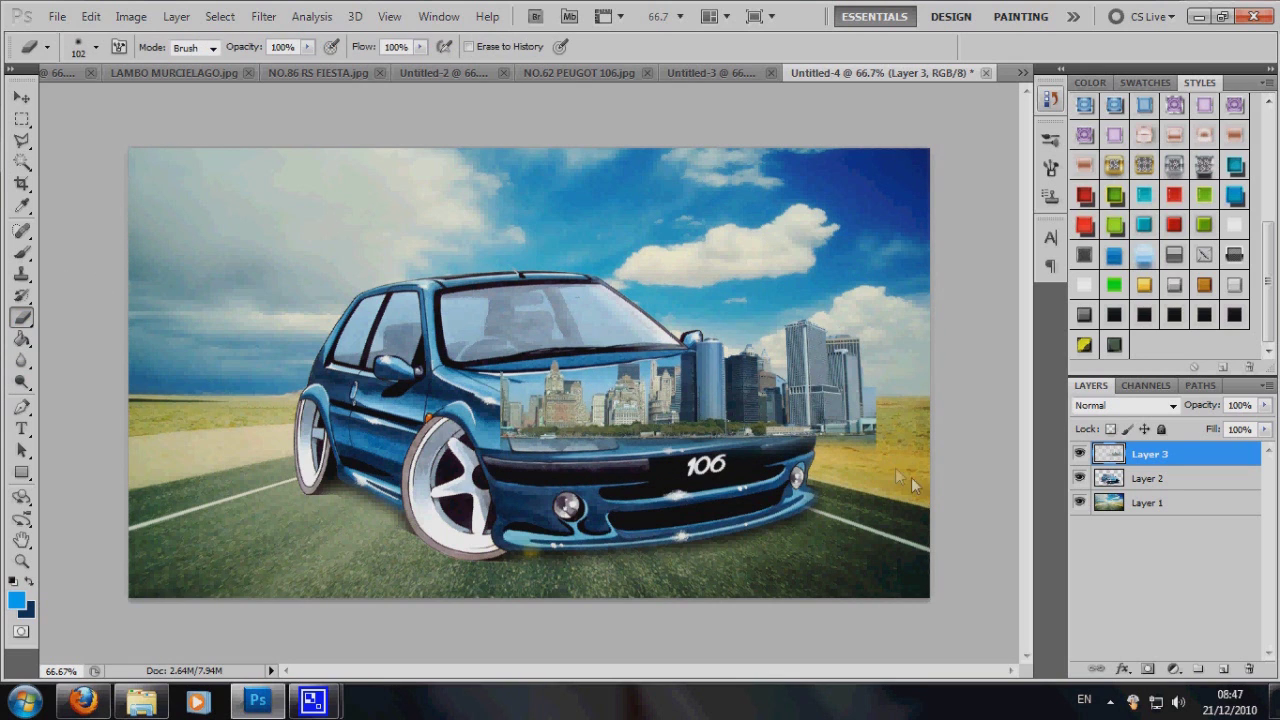
{"action": "left_click_drag", "start_coordinate": [1178, 478], "coordinate": [1178, 492]}
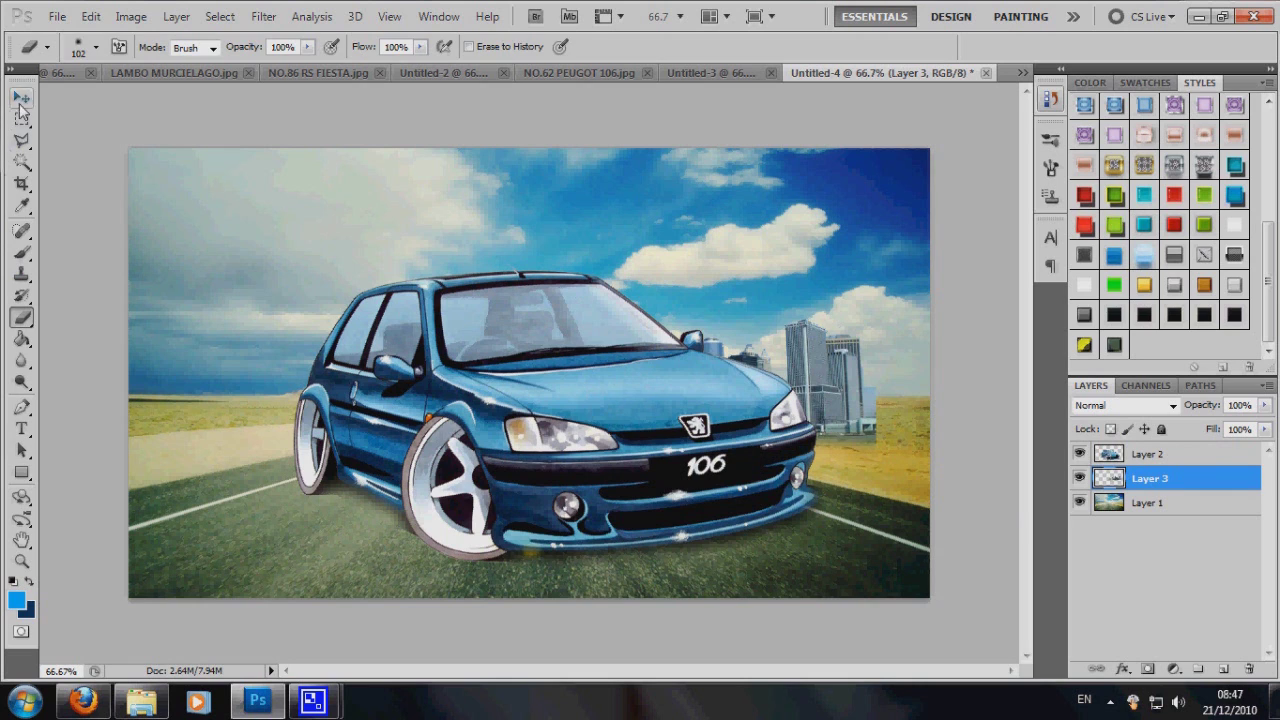
{"action": "left_click", "coordinate": [21, 100]}
{"action": "mouse_move", "coordinate": [900, 350]}
{"action": "left_mouse_down"}
{"action": "mouse_move", "coordinate": [936, 324]}
{"action": "mouse_move", "coordinate": [922, 333]}
{"action": "left_mouse_up"}
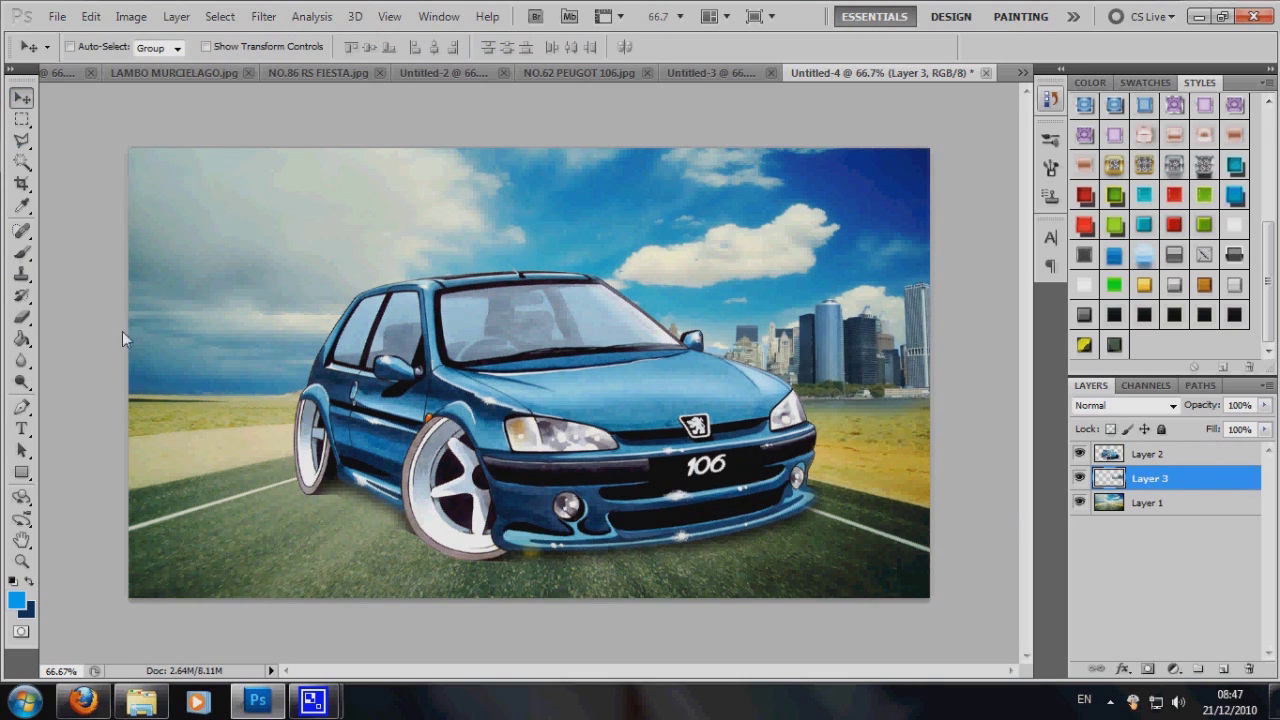
{"action": "key", "text": "Down"}
{"action": "key", "text": "Down"}
{"action": "key", "text": "Down"}
{"action": "key", "text": "Down"}
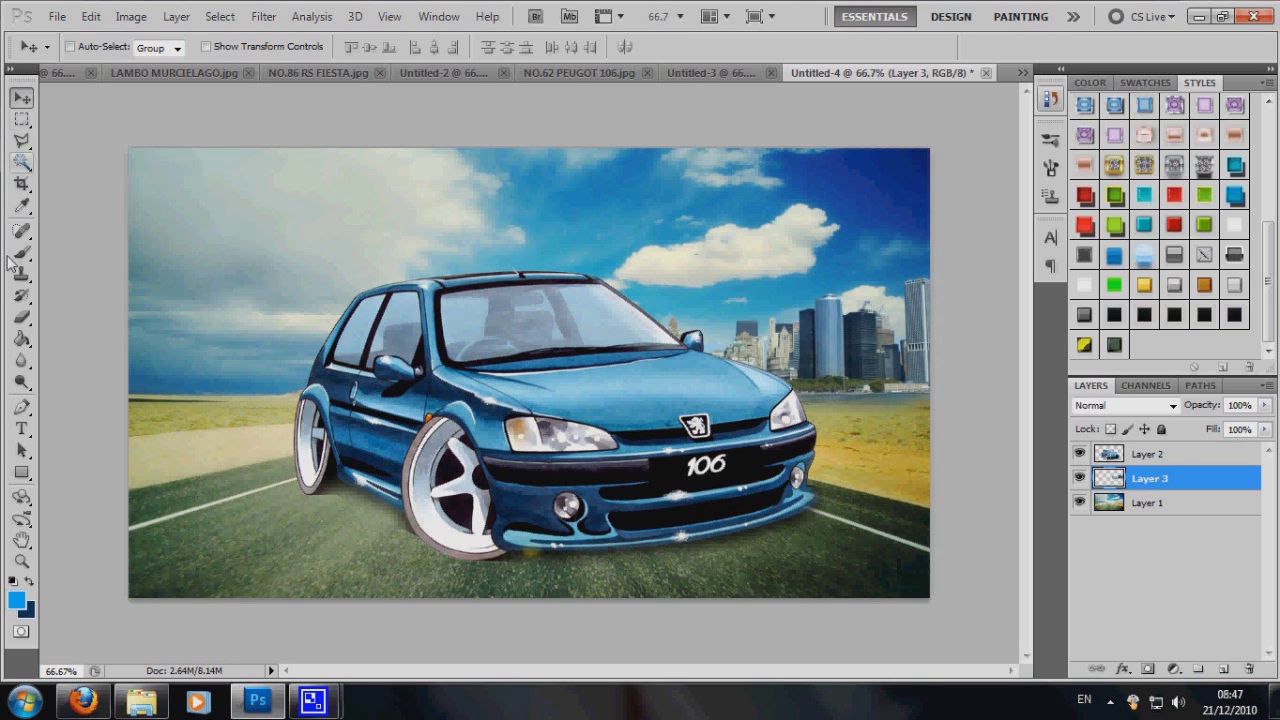
{"action": "left_click", "coordinate": [21, 318]}
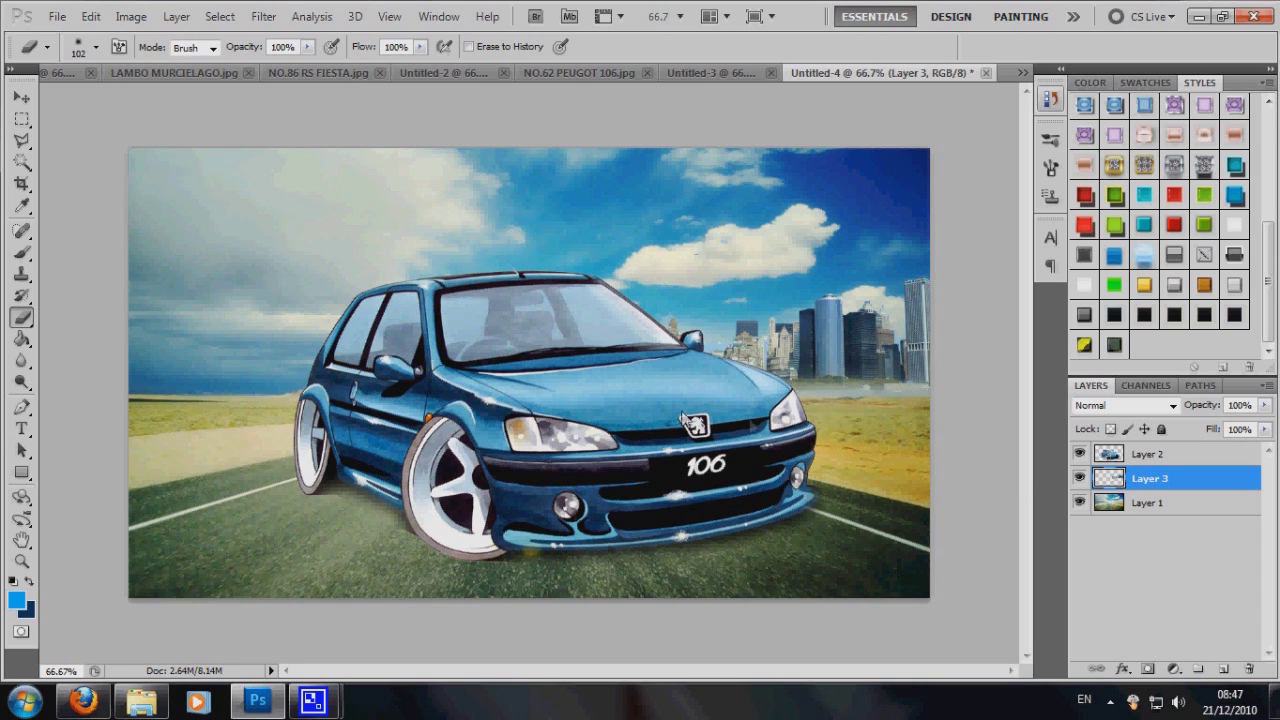
{"action": "left_click", "coordinate": [21, 97]}
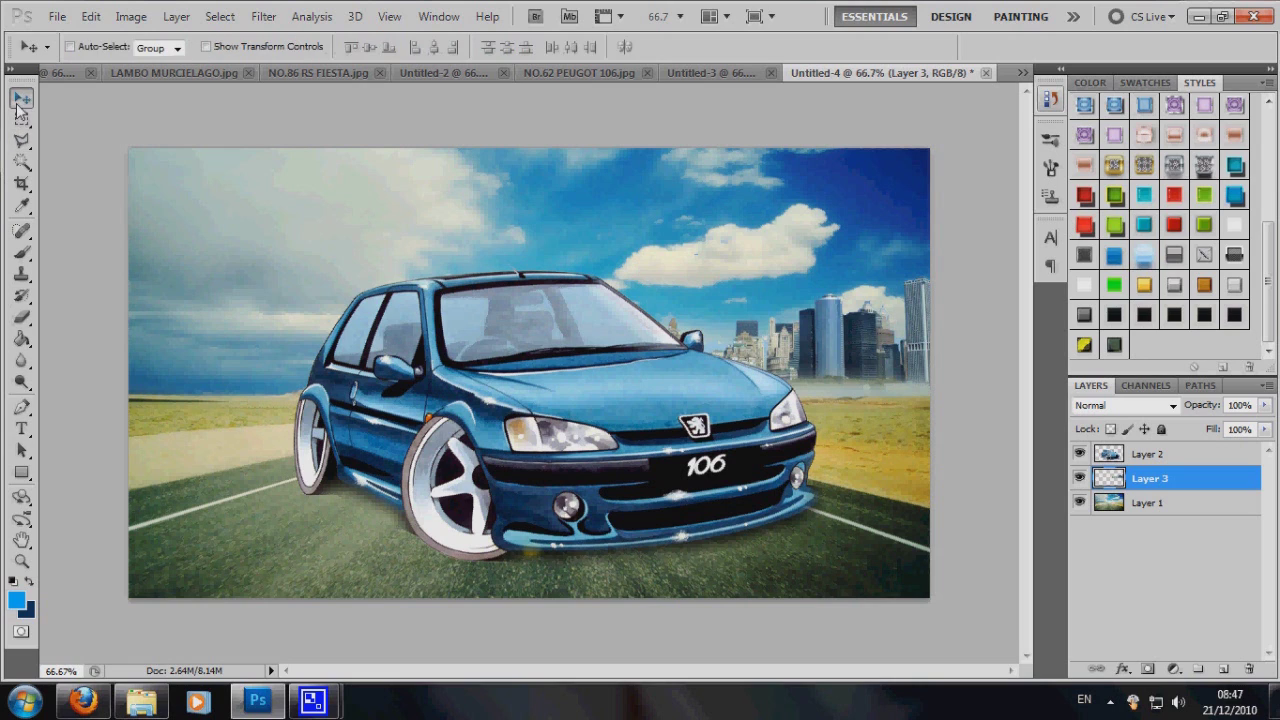
{"action": "left_click_drag", "start_coordinate": [805, 345], "coordinate": [815, 365]}
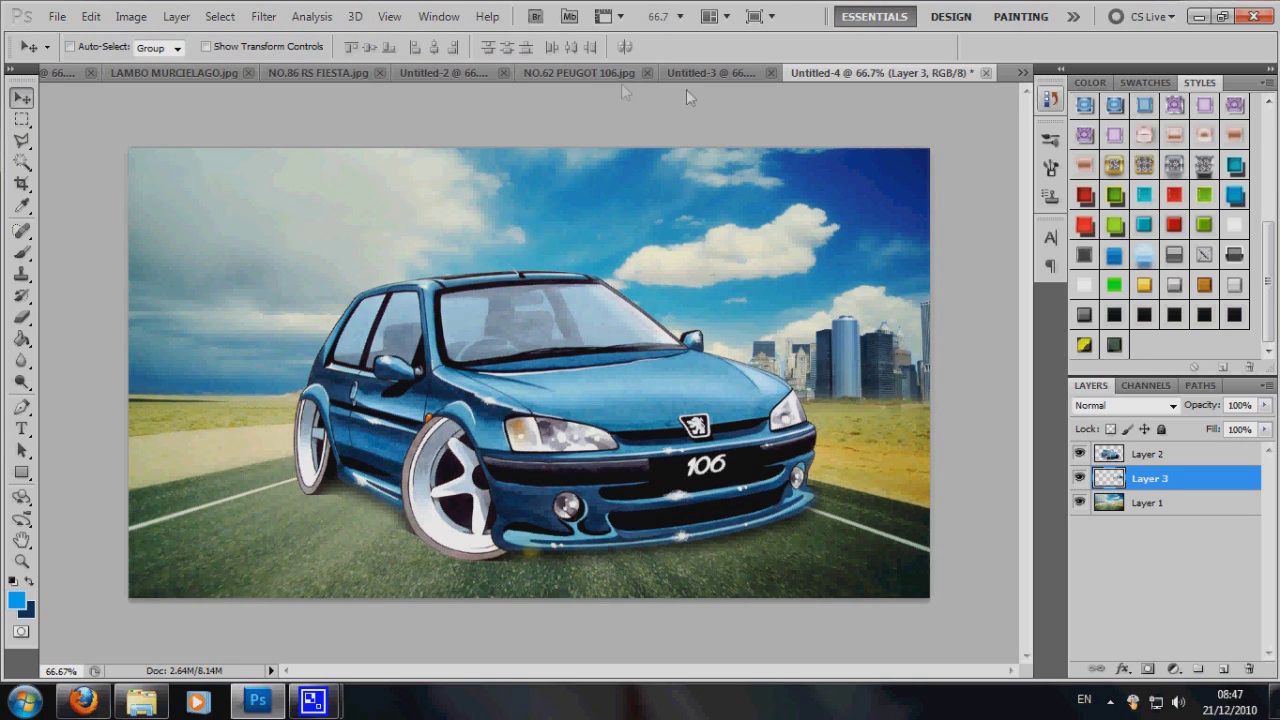
Step: Copy the sunset New York skyline from Firefox and paste it as Layer 4
{"action": "left_click", "coordinate": [84, 700]}
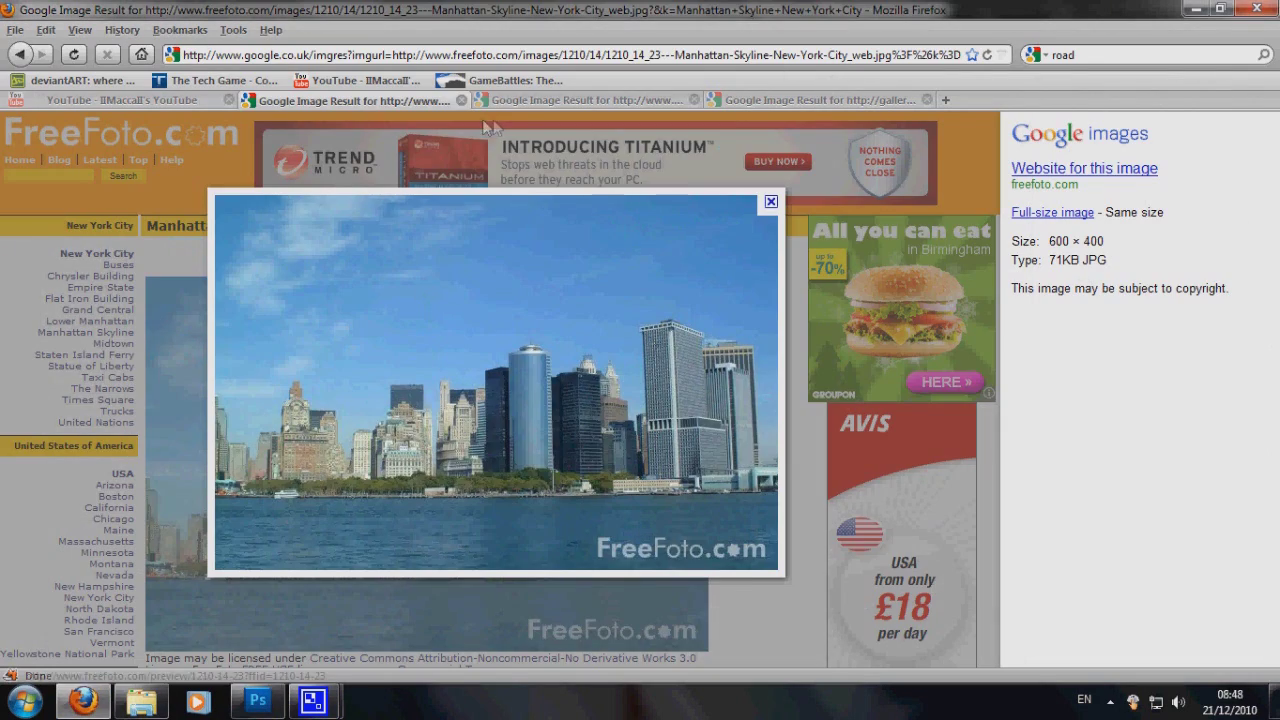
{"action": "left_click", "coordinate": [520, 100]}
{"action": "right_click", "coordinate": [500, 366]}
{"action": "left_click", "coordinate": [540, 397]}
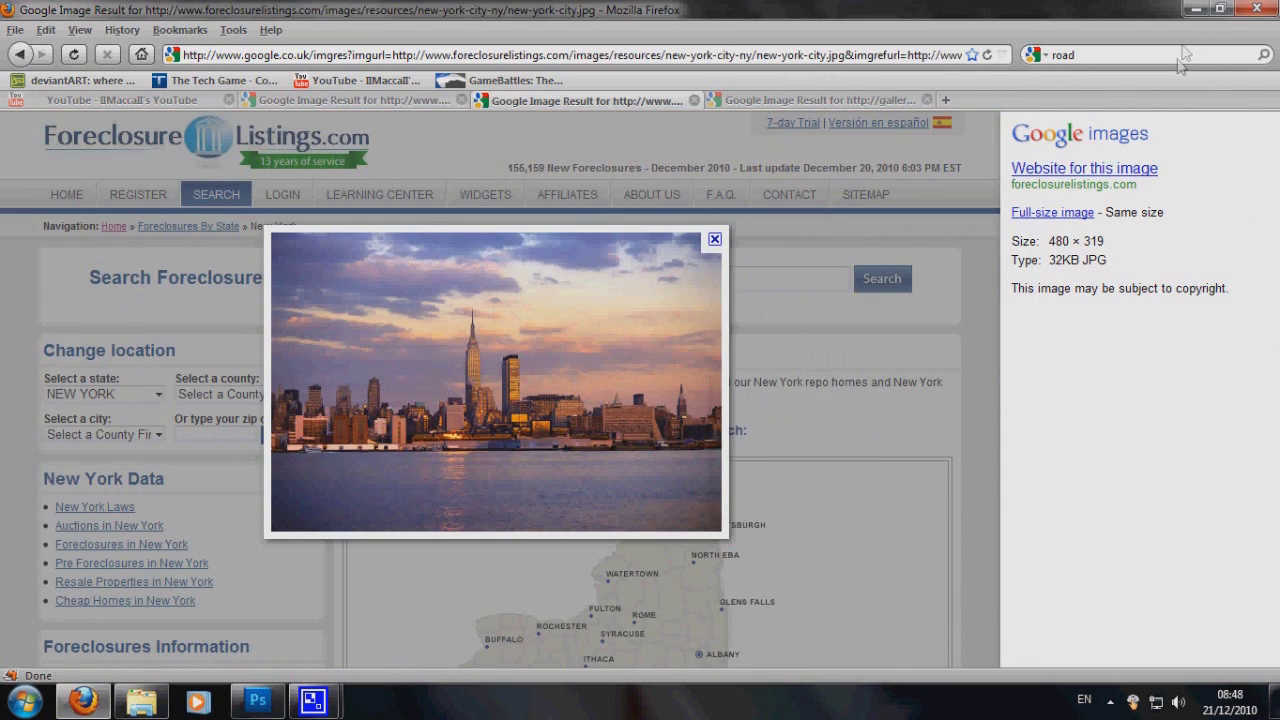
{"action": "left_click", "coordinate": [257, 700]}
{"action": "key", "text": "ctrl+v"}
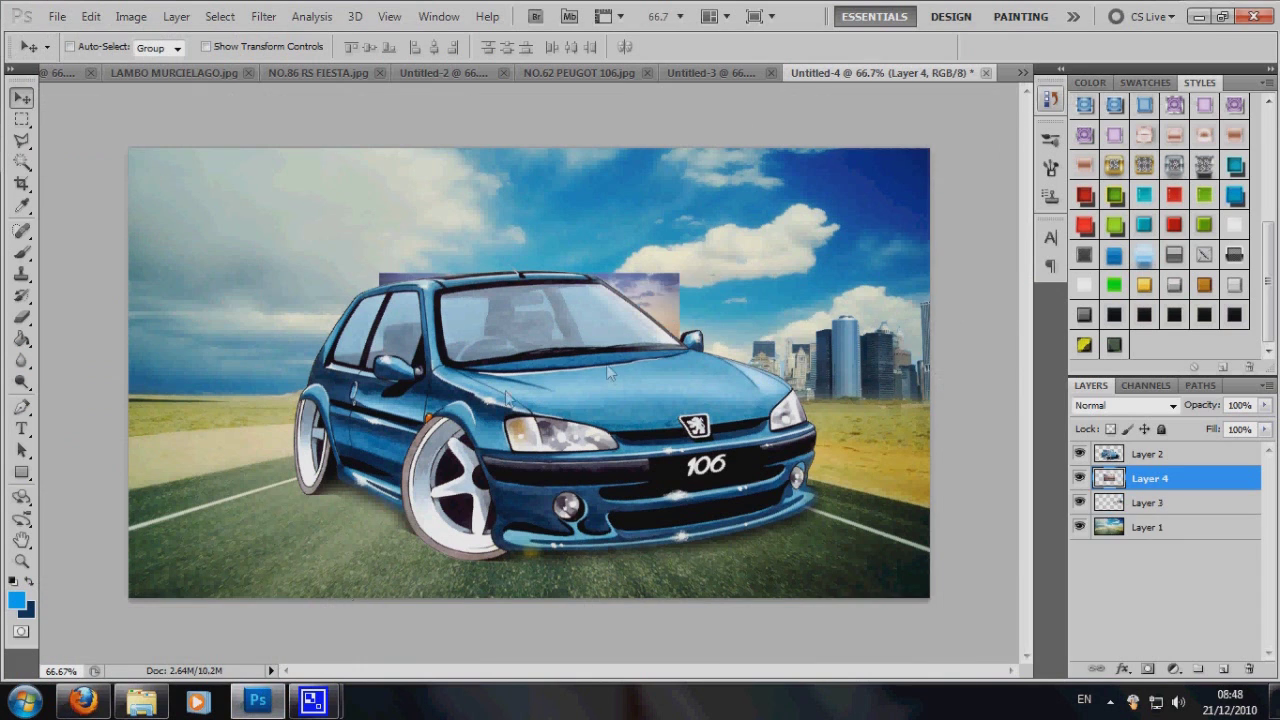
Step: Raise the sunset skyline layer above the car and erase the parts covering the car
{"action": "left_click_drag", "start_coordinate": [1150, 480], "coordinate": [1150, 452]}
{"action": "left_click", "coordinate": [22, 317]}
{"action": "left_click_drag", "start_coordinate": [370, 470], "coordinate": [690, 440]}
{"action": "left_click_drag", "start_coordinate": [420, 440], "coordinate": [556, 440]}
{"action": "left_click_drag", "start_coordinate": [408, 283], "coordinate": [650, 307]}
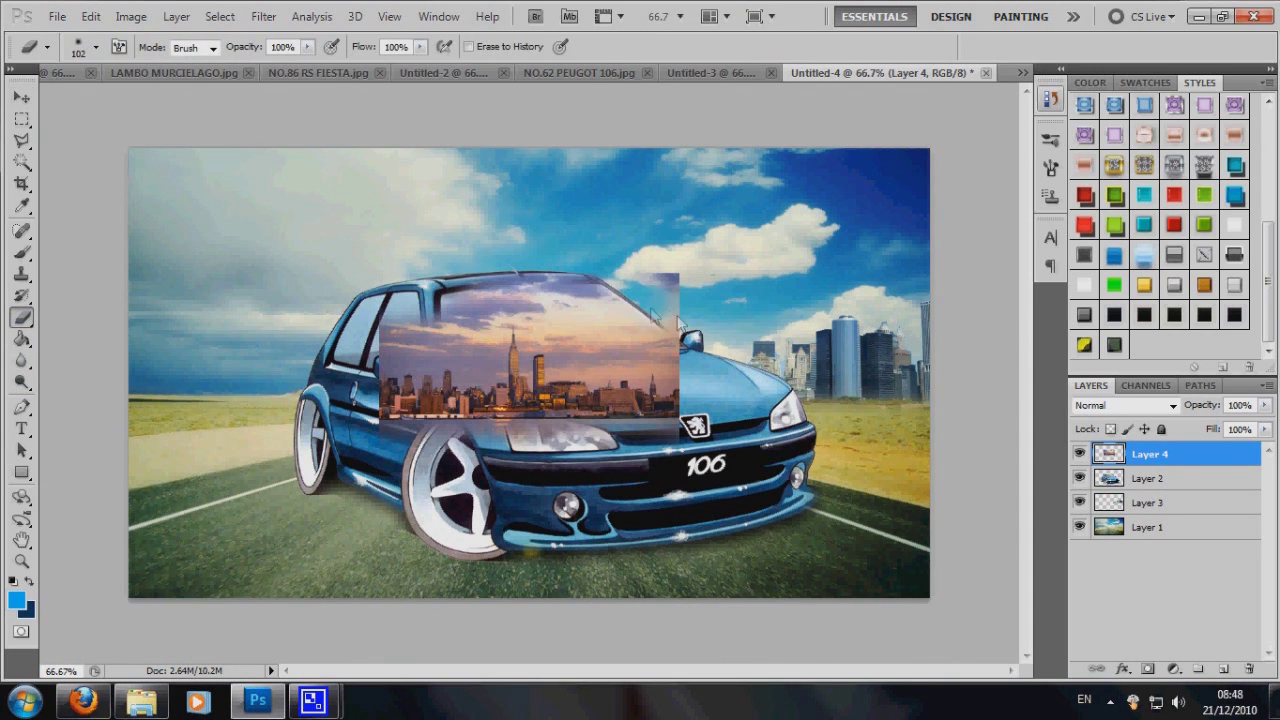
{"action": "mouse_move", "coordinate": [388, 330]}
{"action": "left_mouse_down"}
{"action": "mouse_move", "coordinate": [577, 305]}
{"action": "mouse_move", "coordinate": [612, 342]}
{"action": "left_mouse_up"}
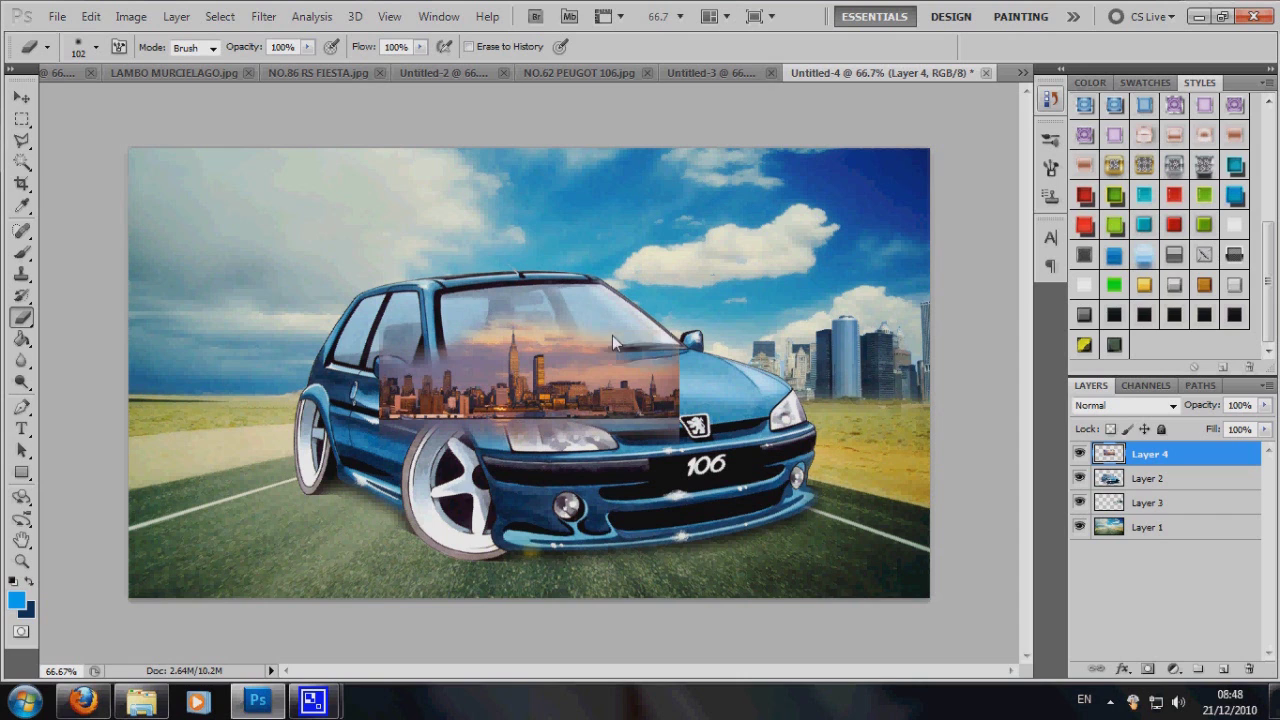
Step: Magic-wand select skyline areas along the windshield and hood, then return the layer beneath the car
{"action": "left_click", "coordinate": [22, 162]}
{"action": "left_click", "coordinate": [510, 370]}
{"action": "left_click", "coordinate": [609, 369]}
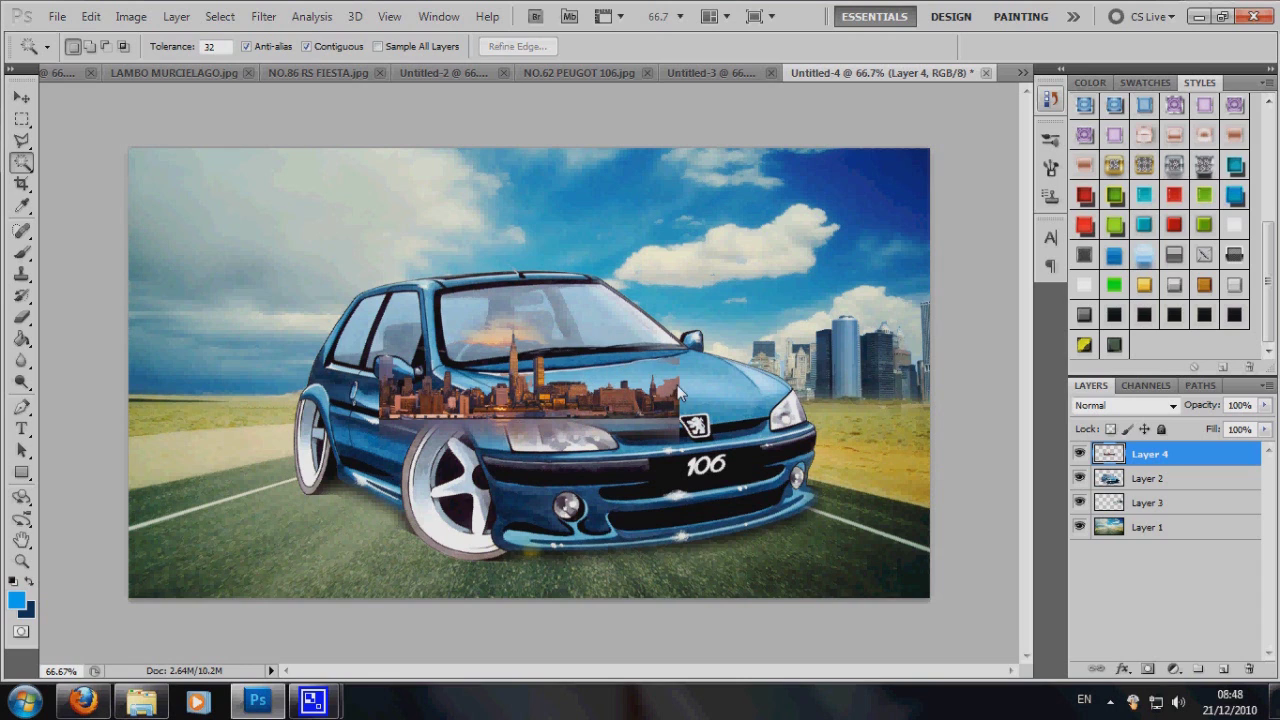
{"action": "left_click", "coordinate": [674, 363]}
{"action": "left_click", "coordinate": [21, 97]}
{"action": "mouse_move", "coordinate": [1190, 503]}
{"action": "left_mouse_down"}
{"action": "mouse_move", "coordinate": [1203, 537]}
{"action": "mouse_move", "coordinate": [1189, 496]}
{"action": "left_mouse_up"}
Step: Move the sunset skyline to the left horizon and nudge it about 15 px lower
{"action": "left_click_drag", "start_coordinate": [528, 485], "coordinate": [236, 380]}
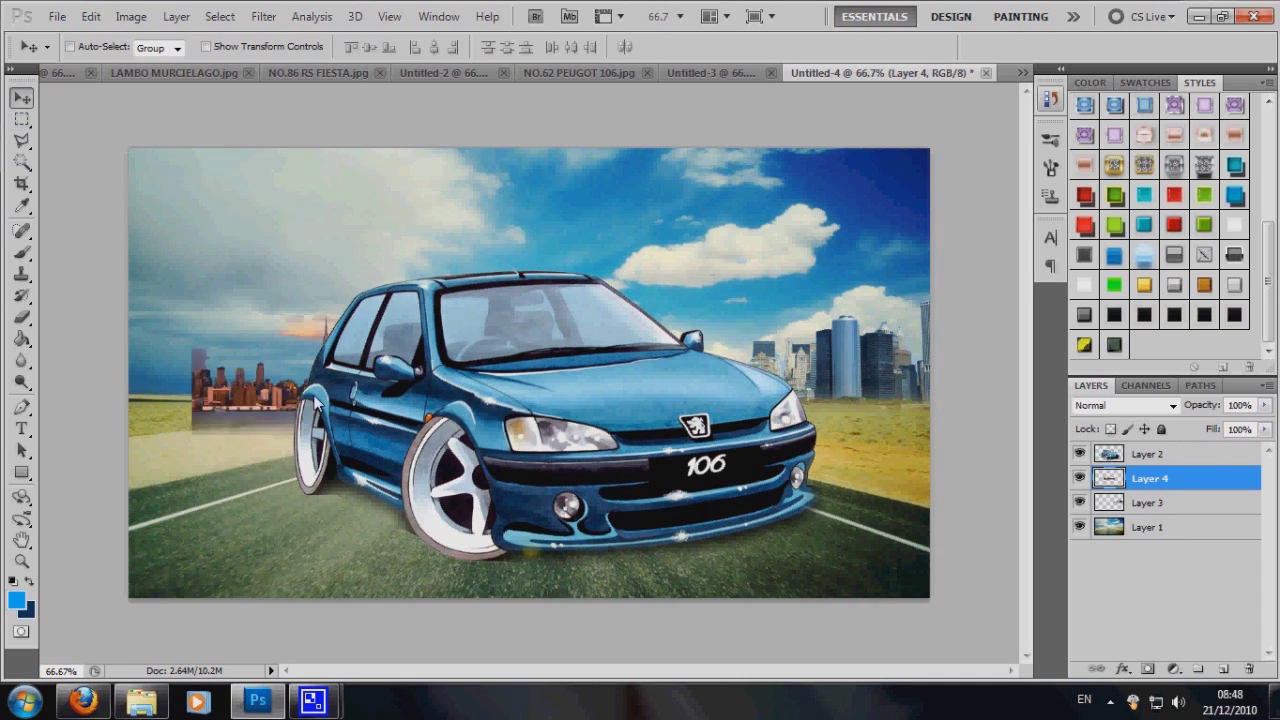
{"action": "left_click", "coordinate": [22, 317]}
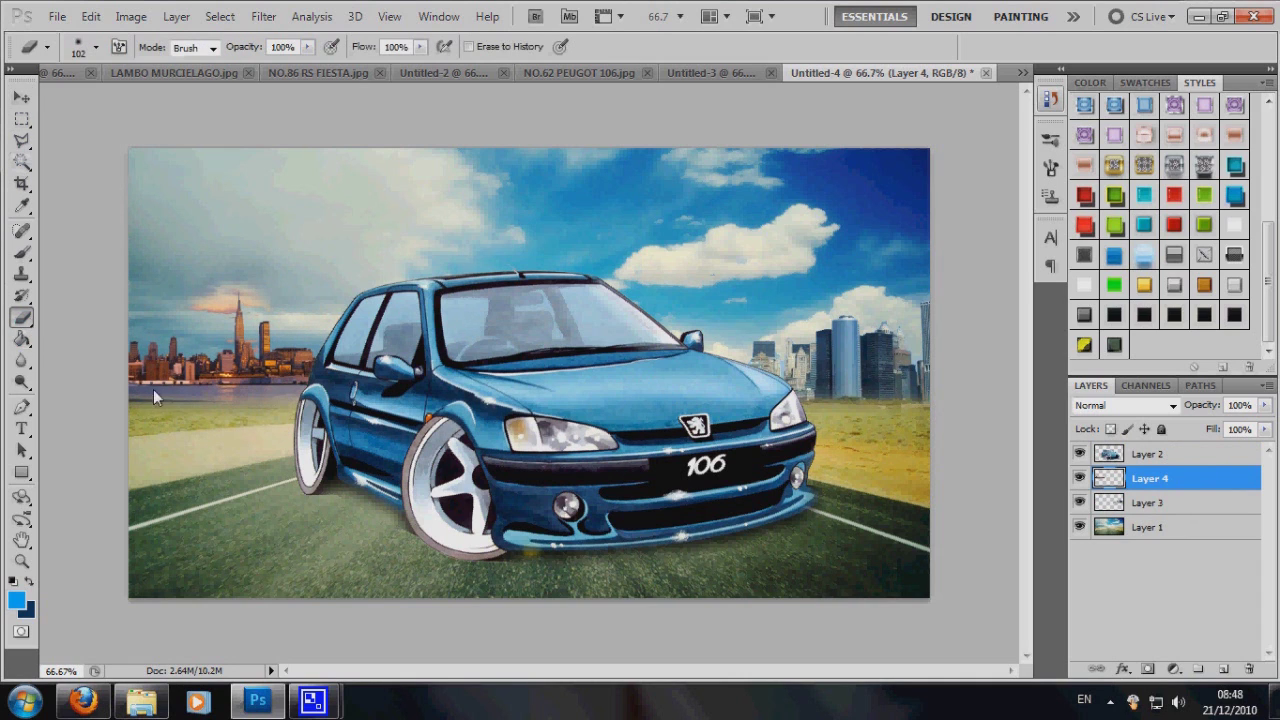
{"action": "left_click", "coordinate": [22, 97]}
{"action": "left_click_drag", "start_coordinate": [242, 369], "coordinate": [245, 389]}
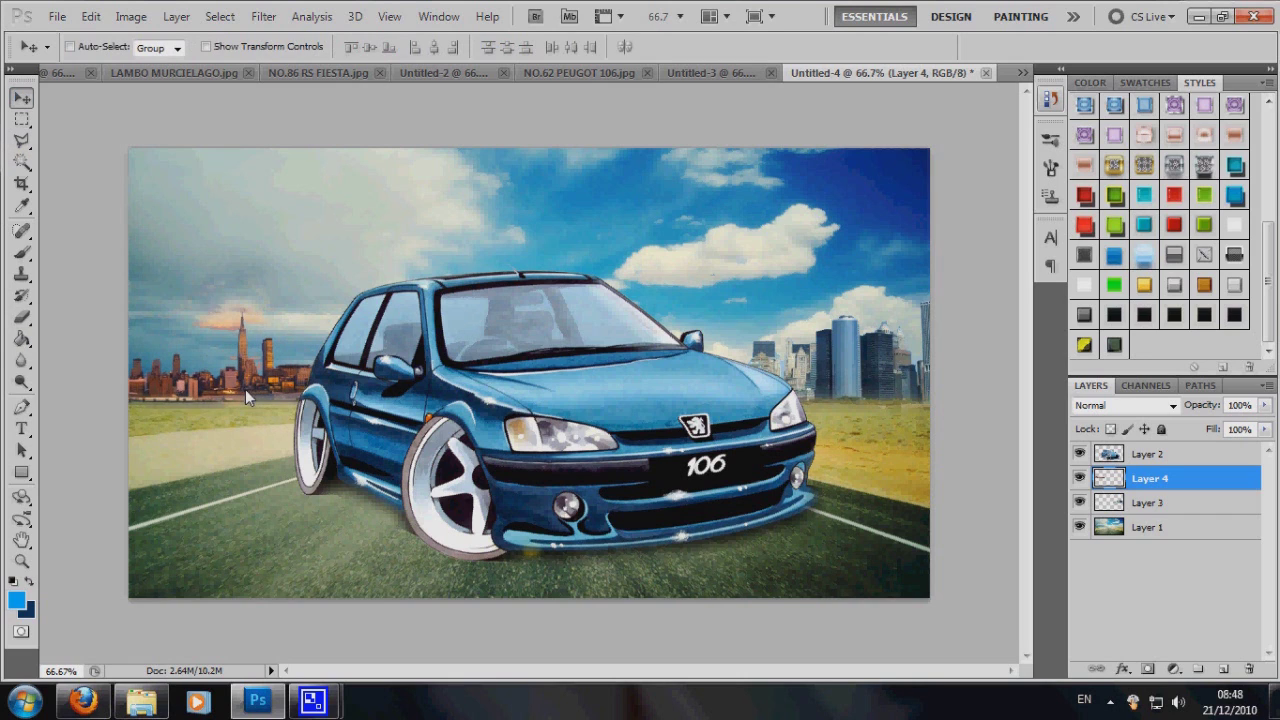
Step: Magic-wand select and remove the sky around the left skyline's buildings
{"action": "left_click", "coordinate": [22, 160]}
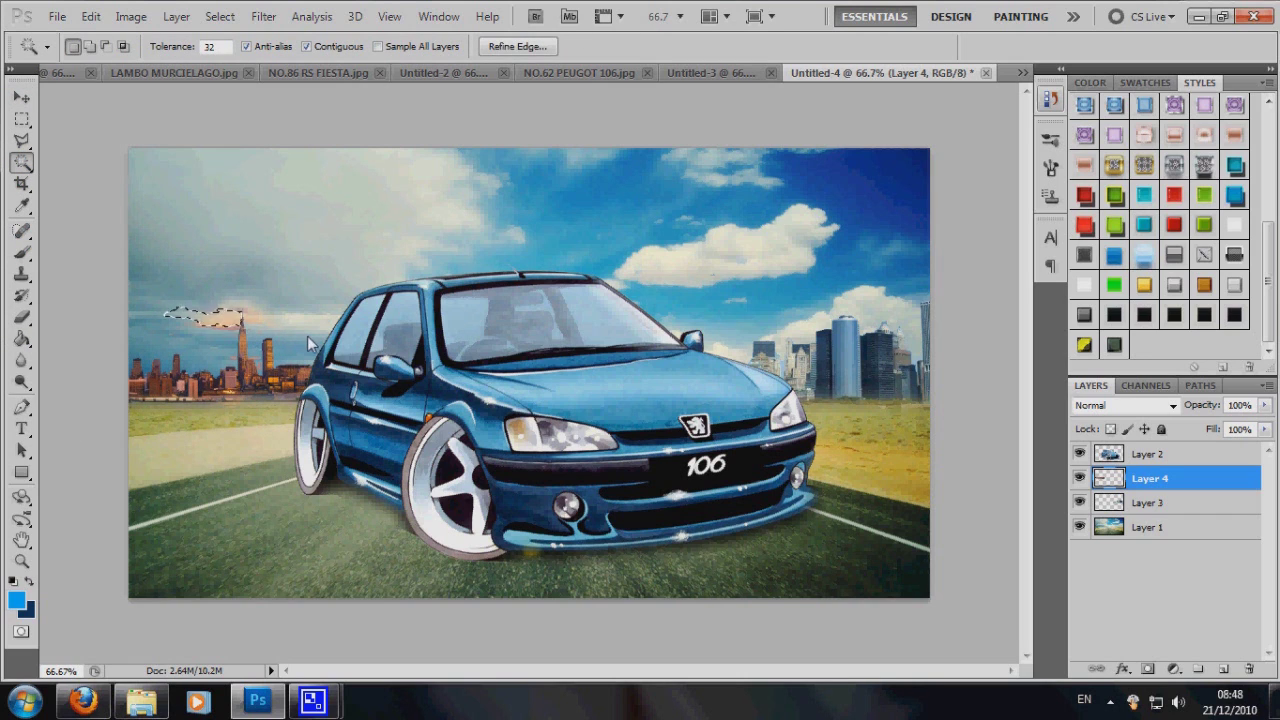
{"action": "left_click", "coordinate": [262, 325]}
{"action": "left_click", "coordinate": [232, 300]}
{"action": "left_click", "coordinate": [222, 330]}
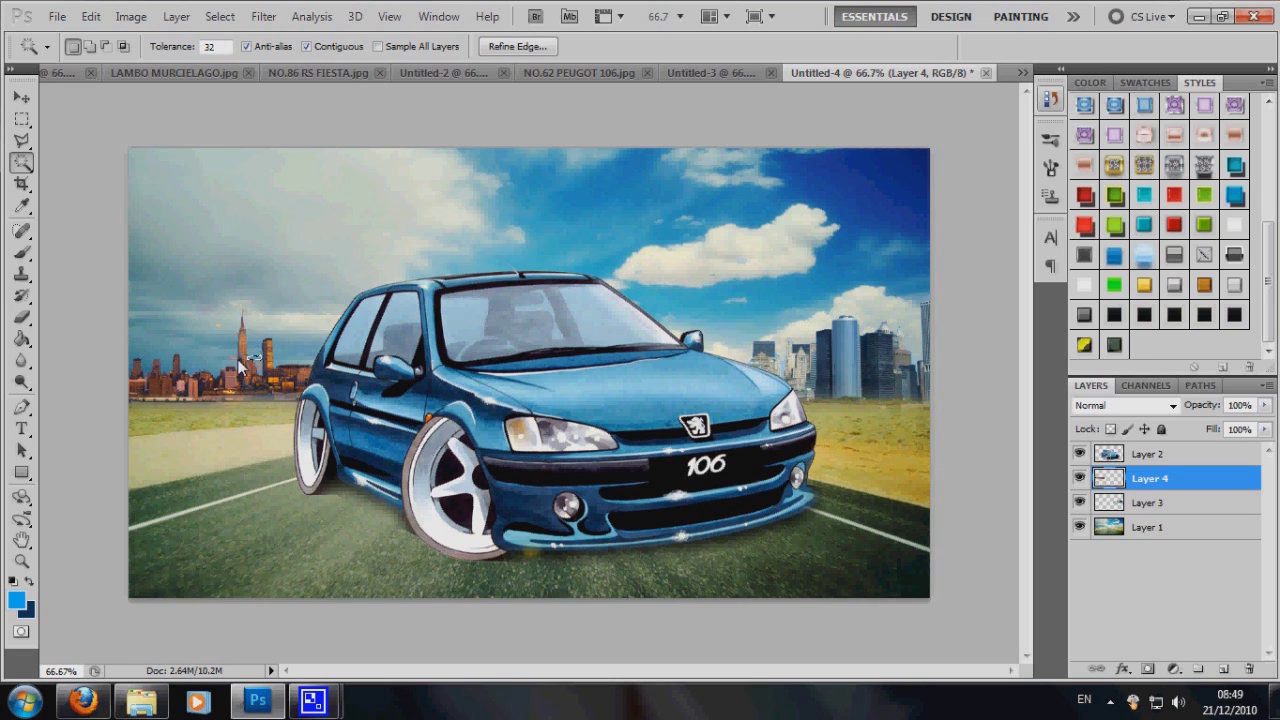
{"action": "left_click", "coordinate": [315, 370]}
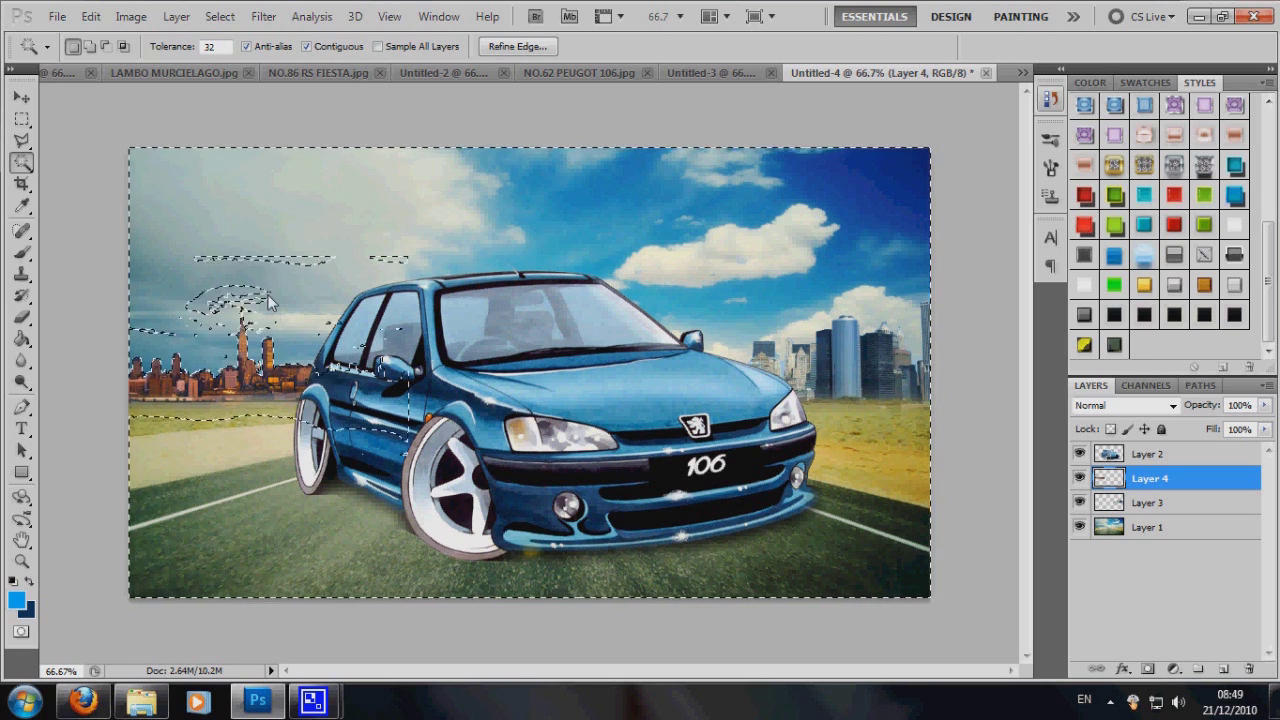
{"action": "key", "text": "ctrl+d"}
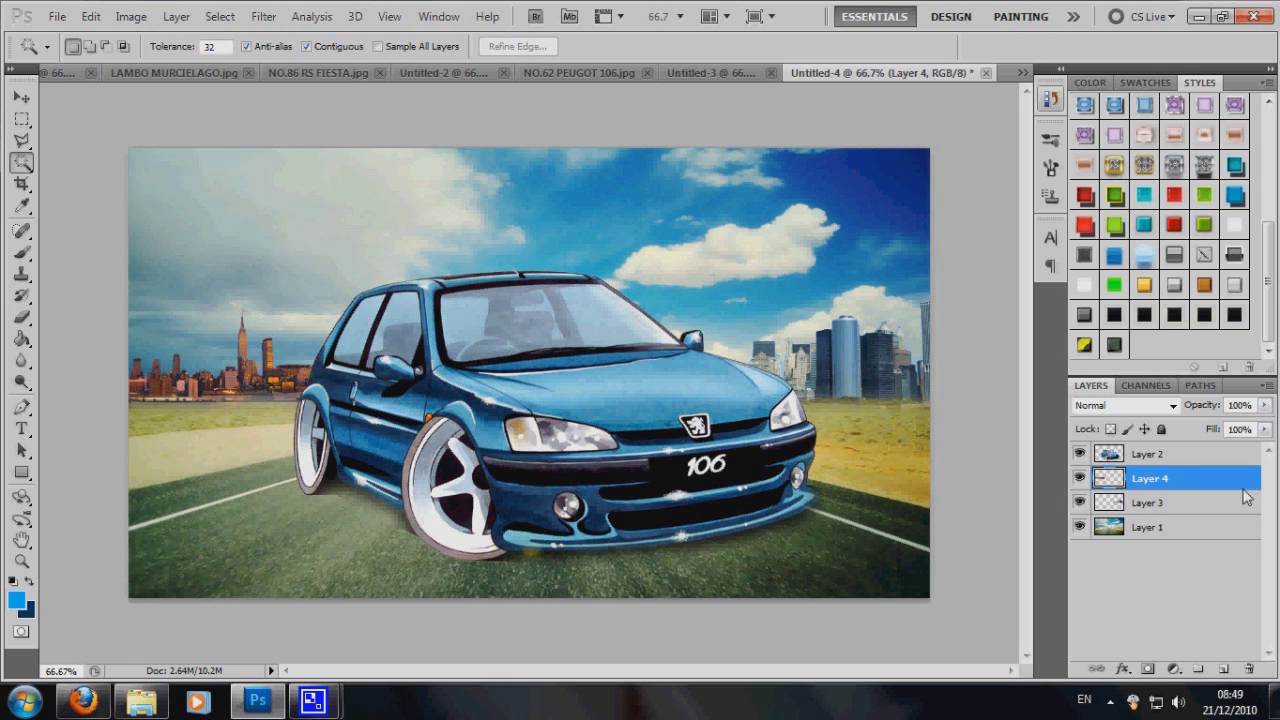
Step: Set the left skyline layer to Overlay and duplicate it as Layer 4 copy
{"action": "left_click", "coordinate": [1172, 406]}
{"action": "left_click", "coordinate": [1122, 231]}
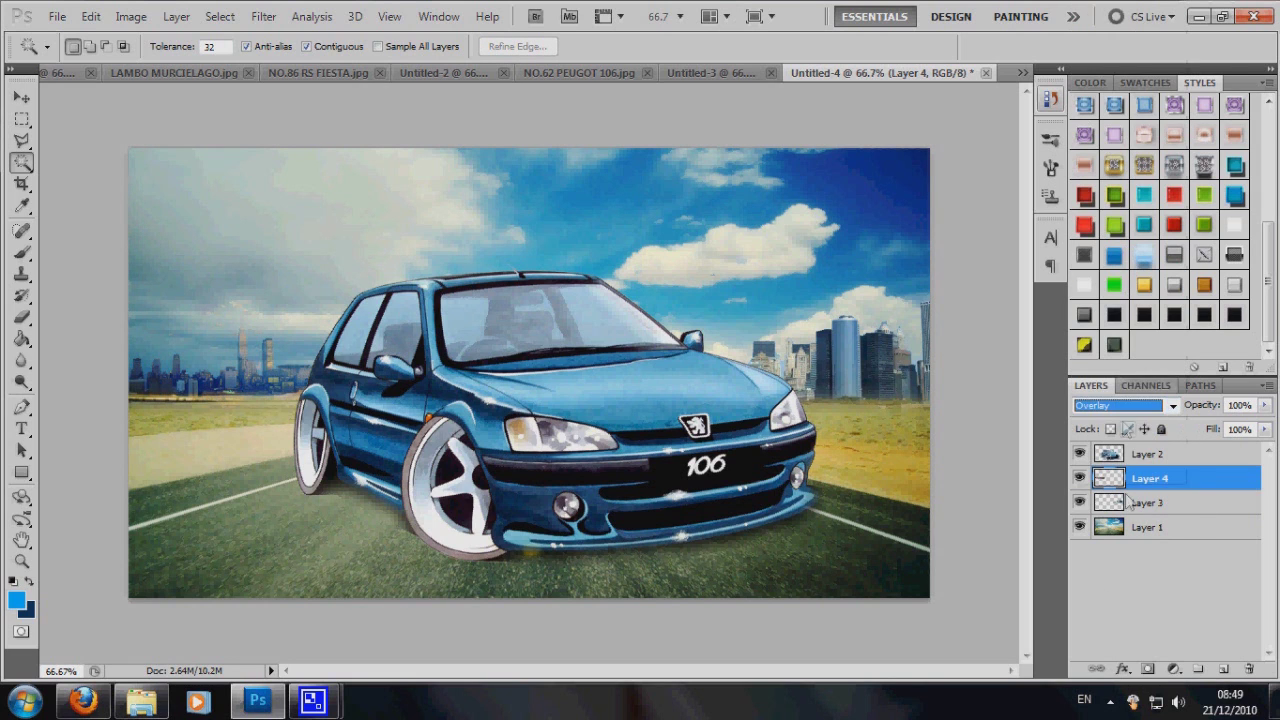
{"action": "left_click_drag", "start_coordinate": [1168, 481], "coordinate": [1223, 668]}
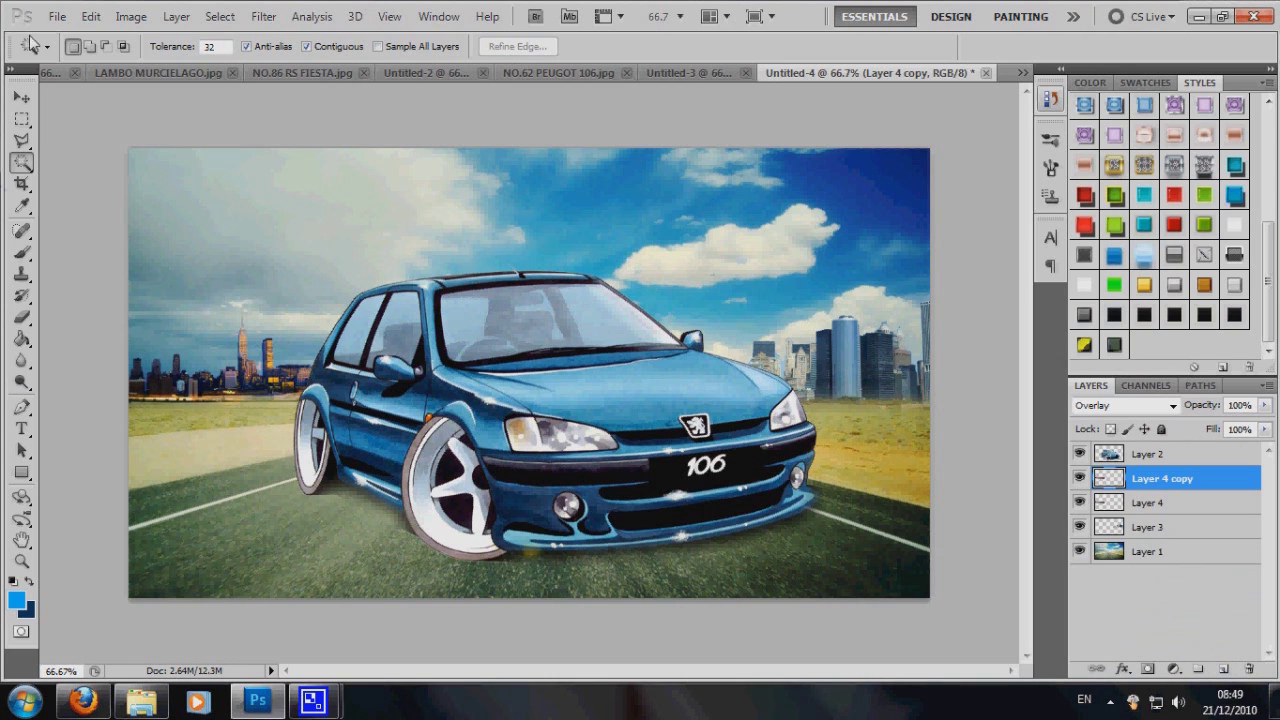
Step: Place the macca sig 2 signature image into the artwork
{"action": "left_click", "coordinate": [57, 16]}
{"action": "left_click", "coordinate": [100, 380]}
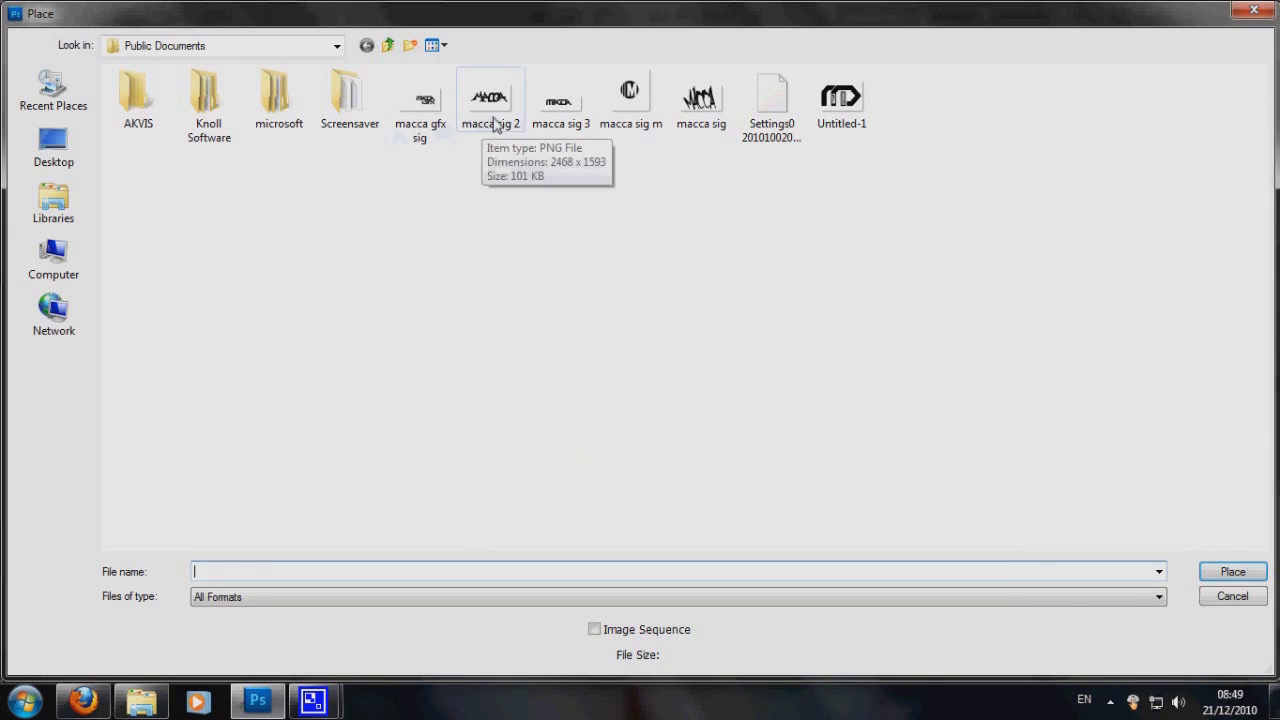
{"action": "double_click", "coordinate": [494, 120]}
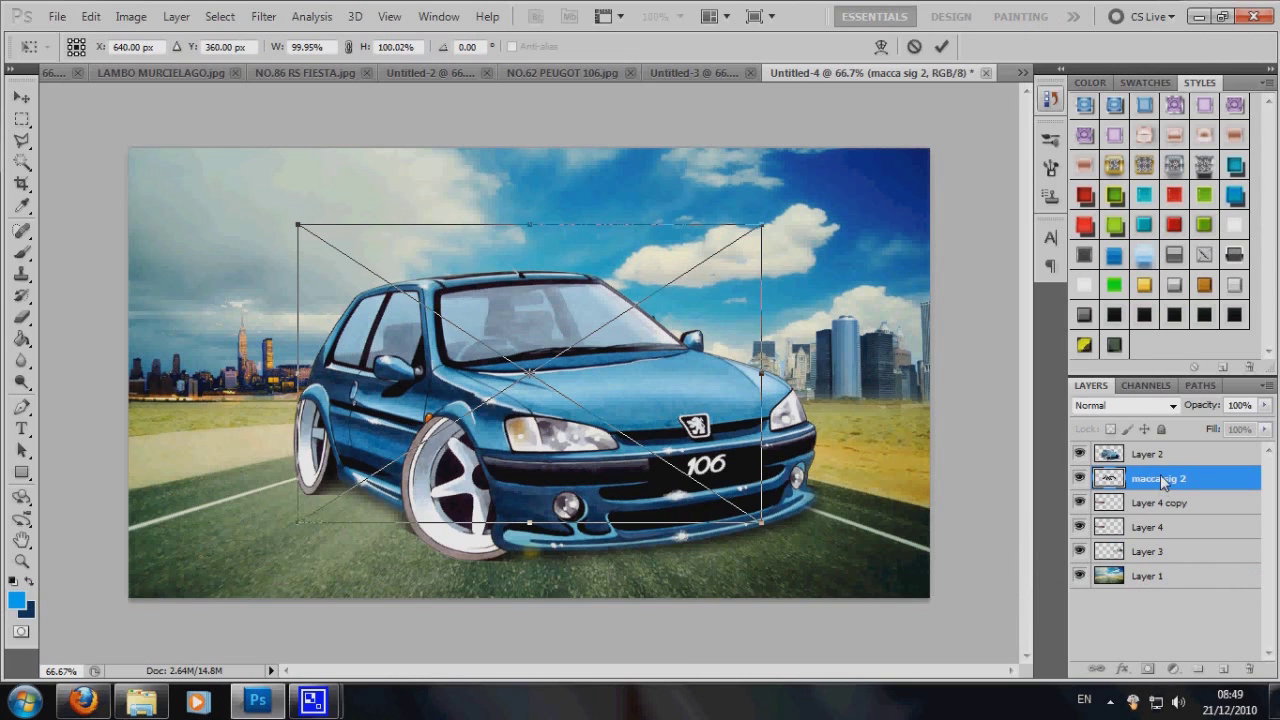
Step: Shrink and flatten the MACCA signature, then position it at bottom centre beneath the car
{"action": "left_click_drag", "start_coordinate": [762, 232], "coordinate": [545, 406]}
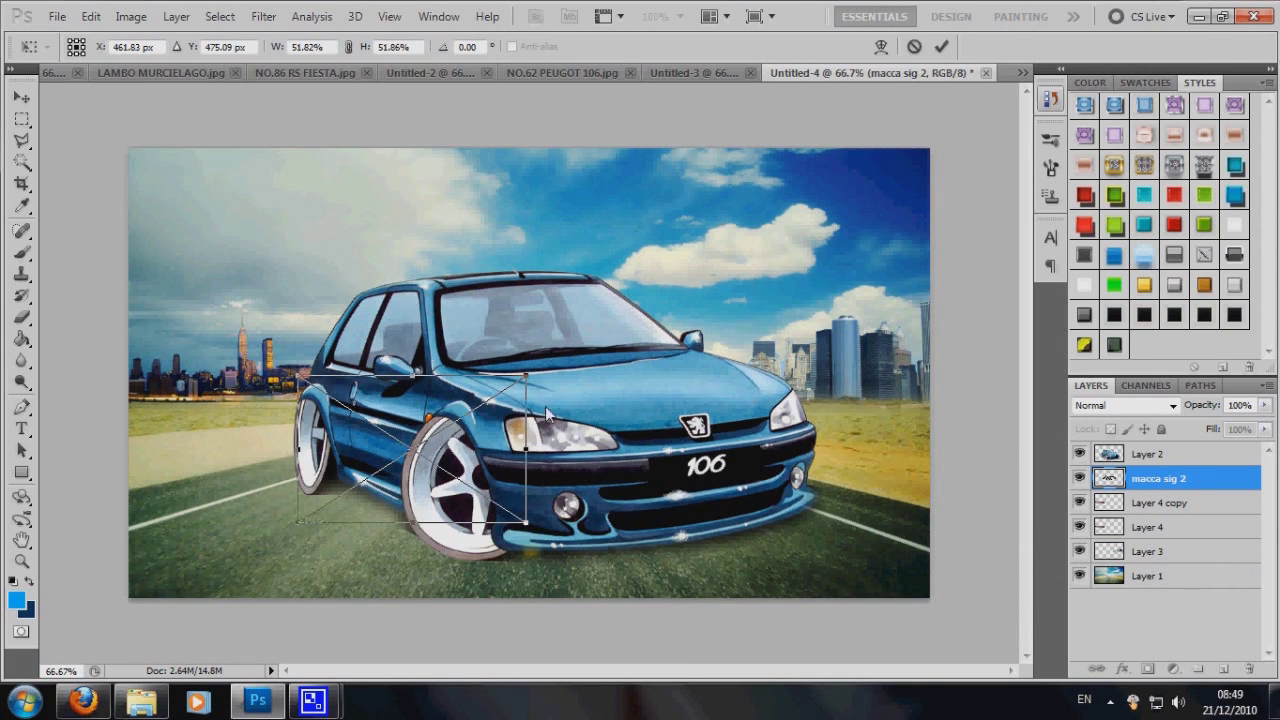
{"action": "left_click_drag", "start_coordinate": [437, 452], "coordinate": [781, 557]}
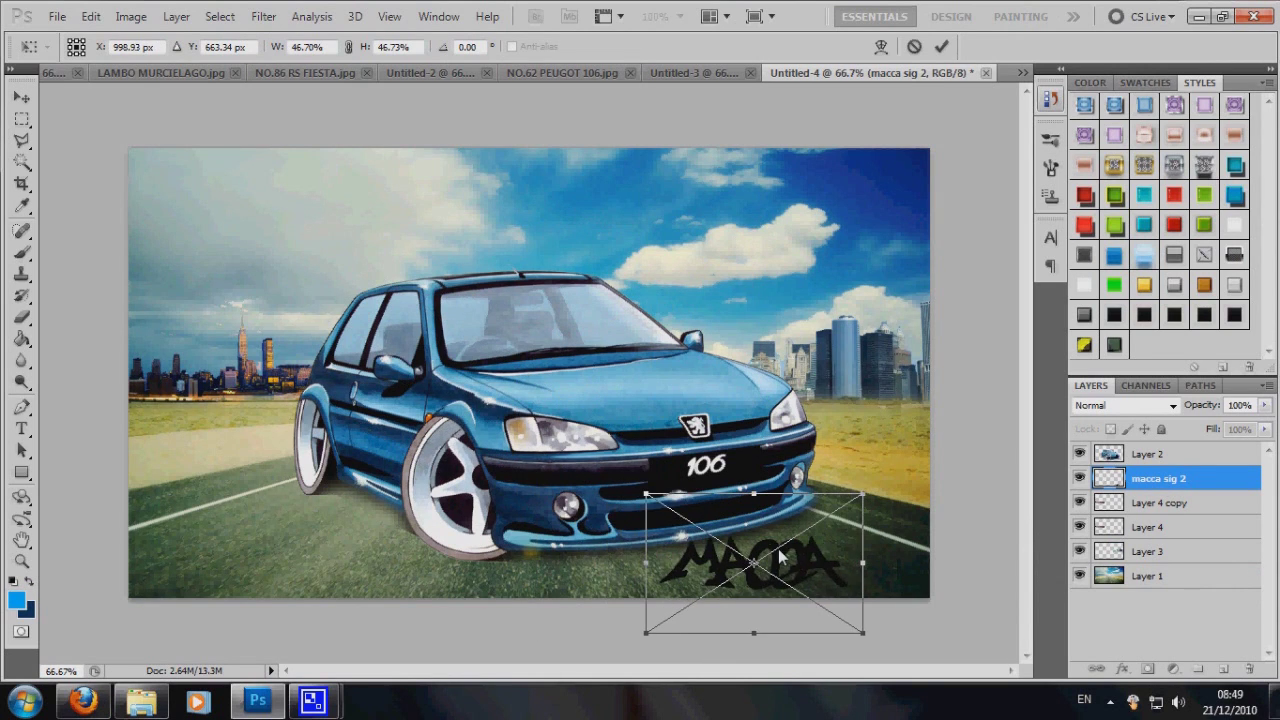
{"action": "left_click_drag", "start_coordinate": [754, 495], "coordinate": [750, 550]}
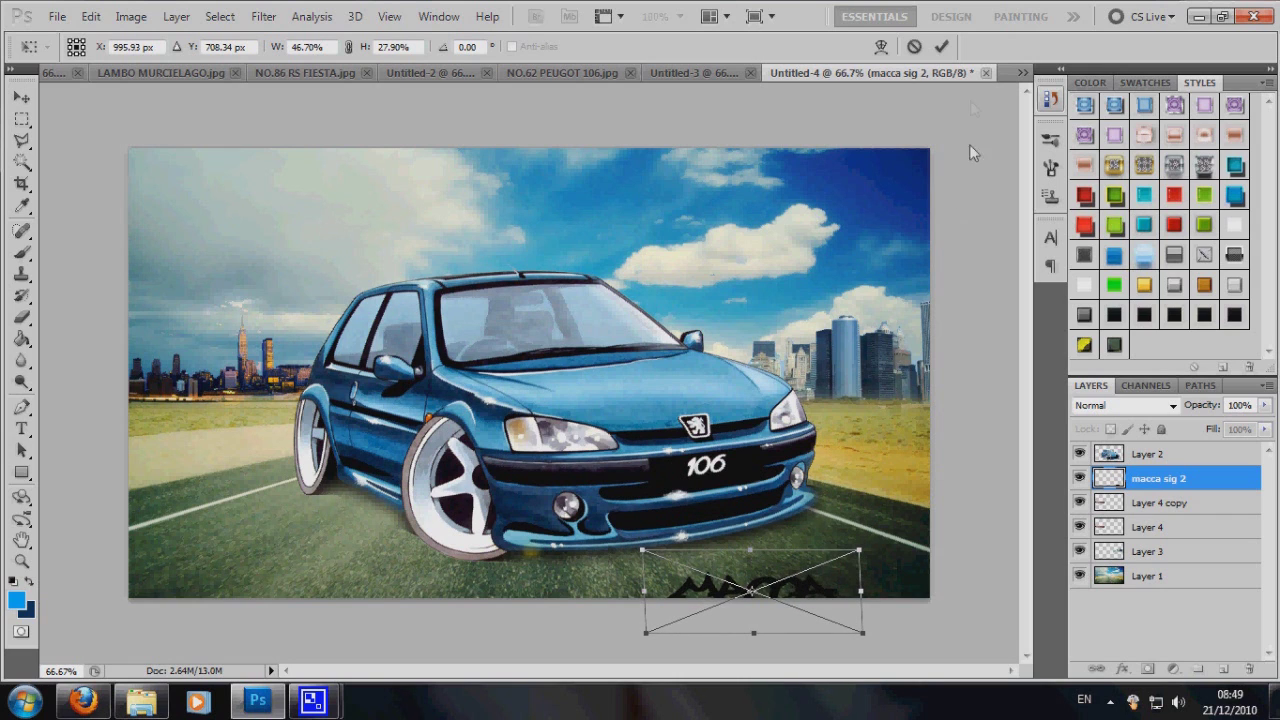
{"action": "left_click", "coordinate": [945, 47]}
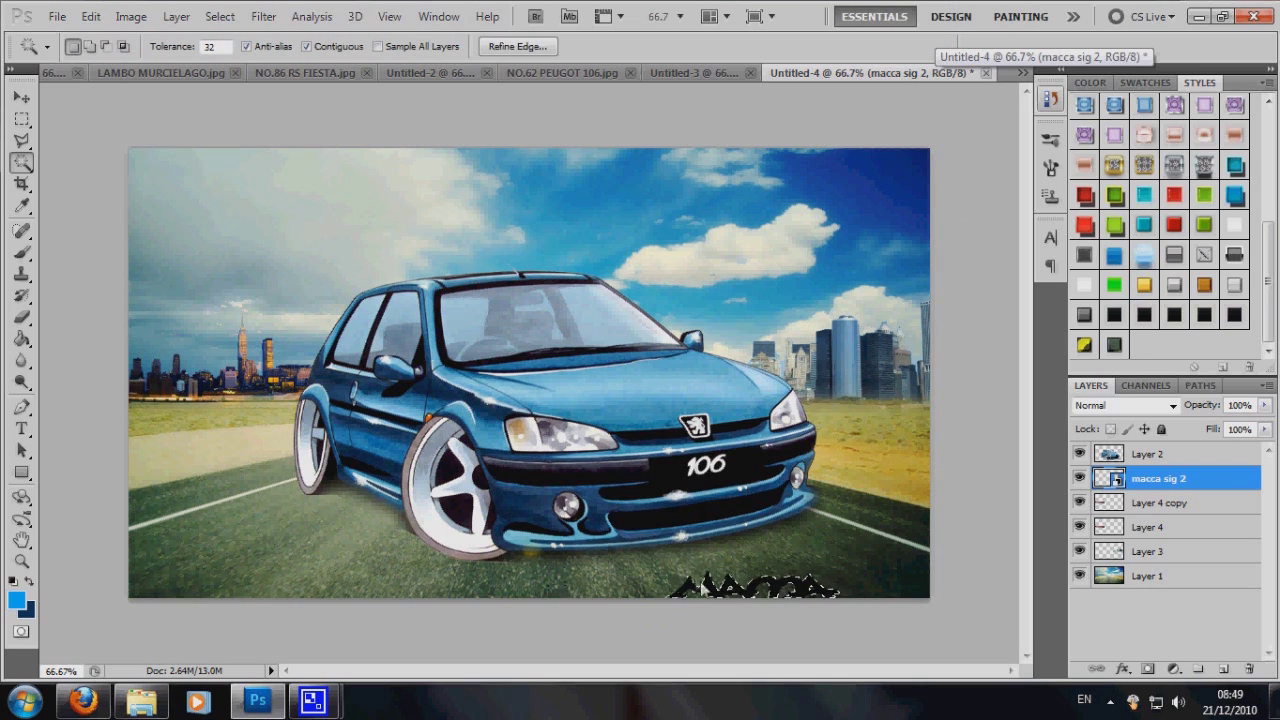
{"action": "key", "text": "v"}
{"action": "left_click_drag", "start_coordinate": [748, 600], "coordinate": [530, 595]}
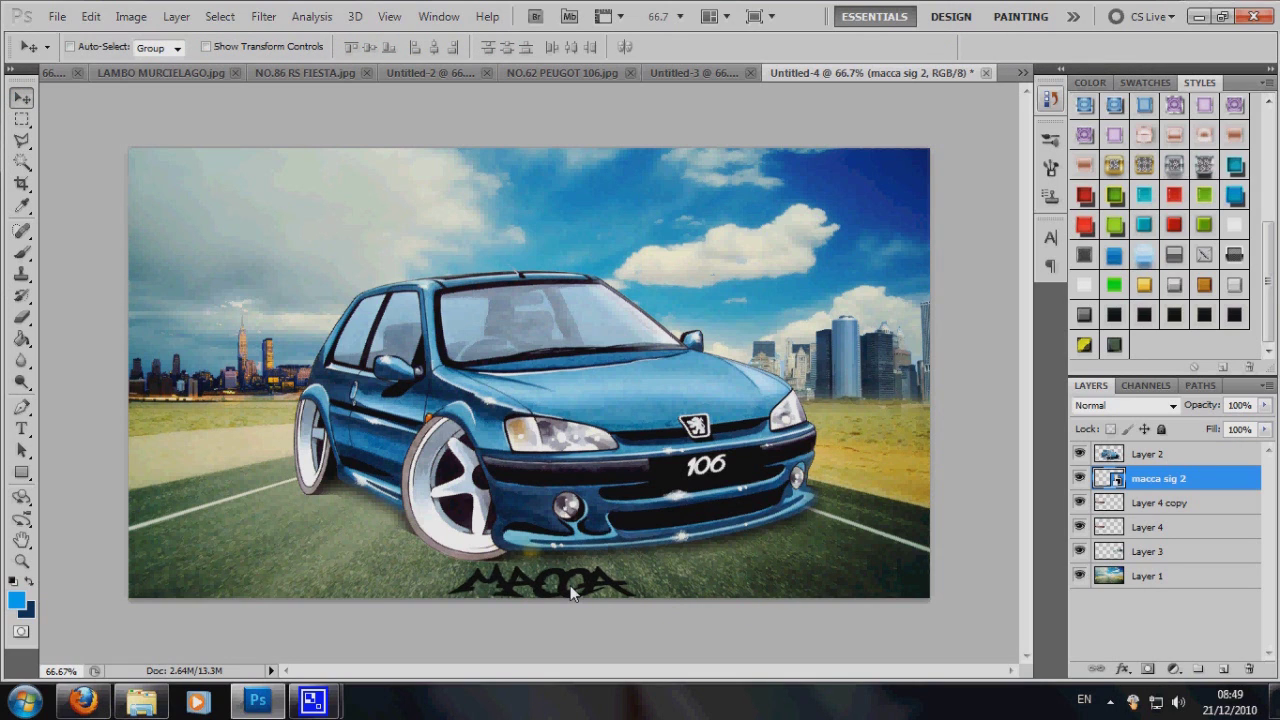
Step: Try Overlay on the signature, revert to Normal blending, and lower its opacity to 62%
{"action": "left_click", "coordinate": [1175, 405]}
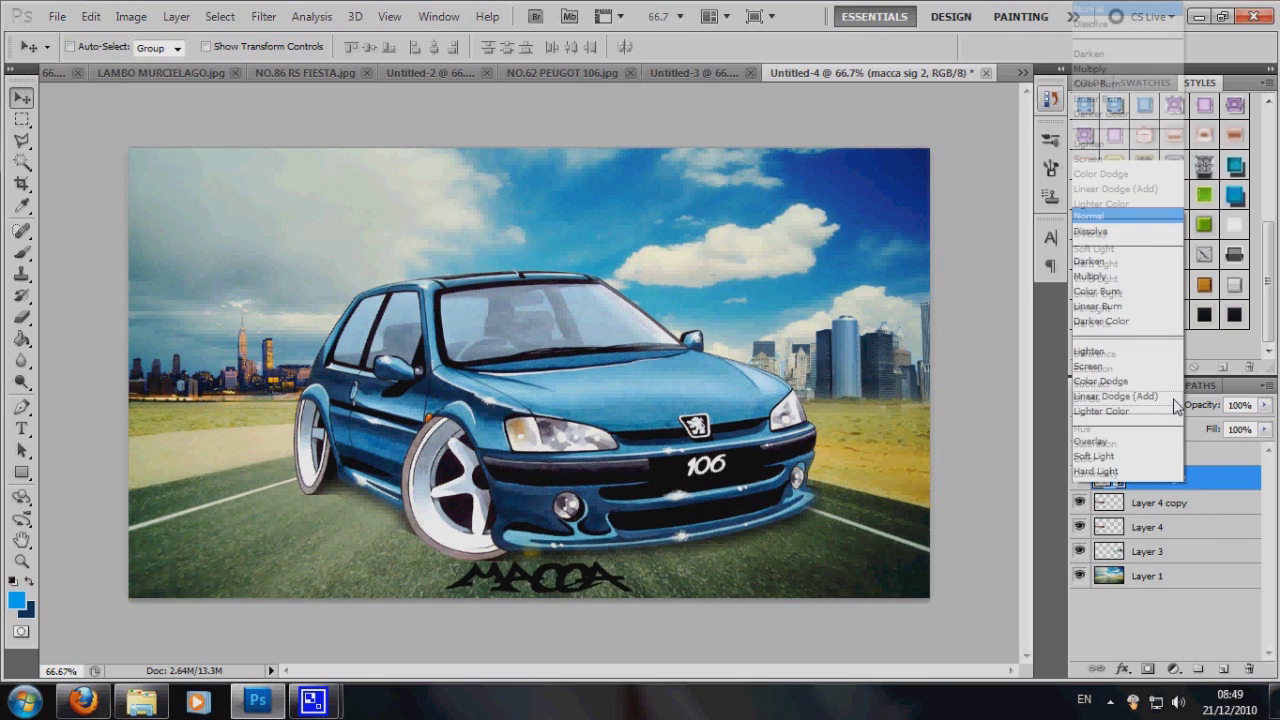
{"action": "left_click", "coordinate": [1095, 237]}
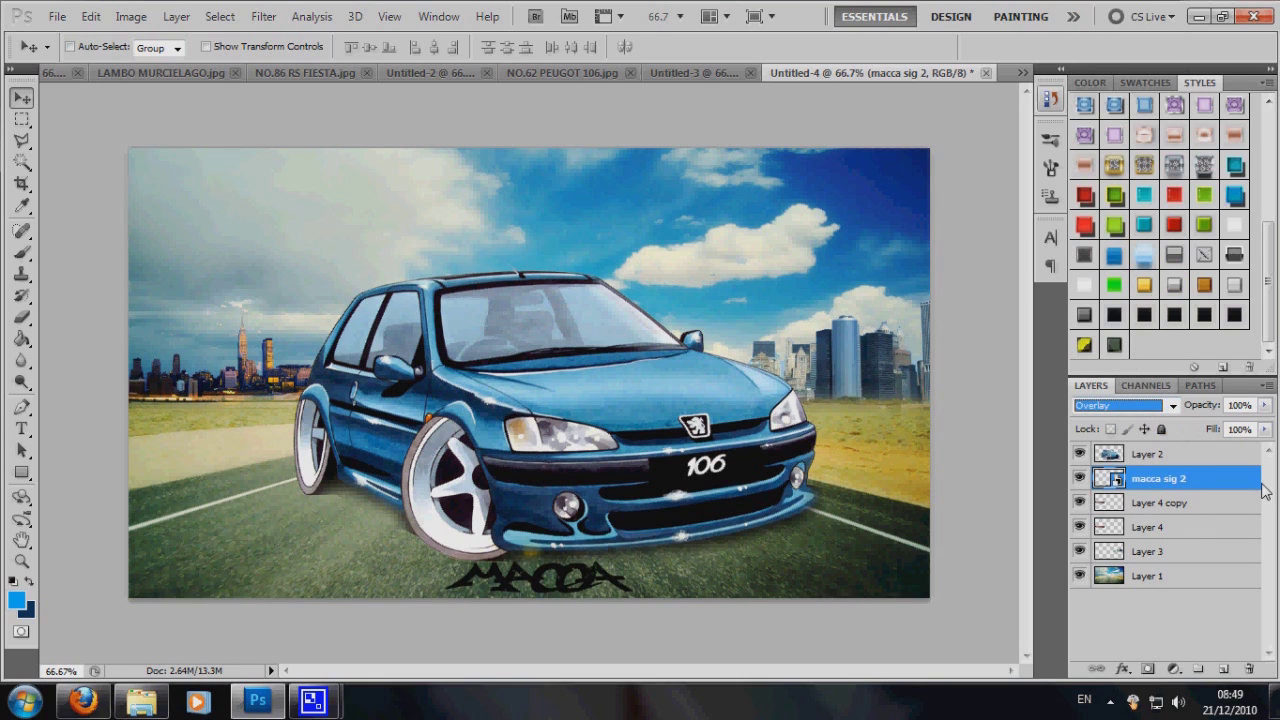
{"action": "key", "text": "Up"}
{"action": "key", "text": "Up"}
{"action": "key", "text": "Home"}
{"action": "left_click_drag", "start_coordinate": [1215, 408], "coordinate": [1174, 414]}
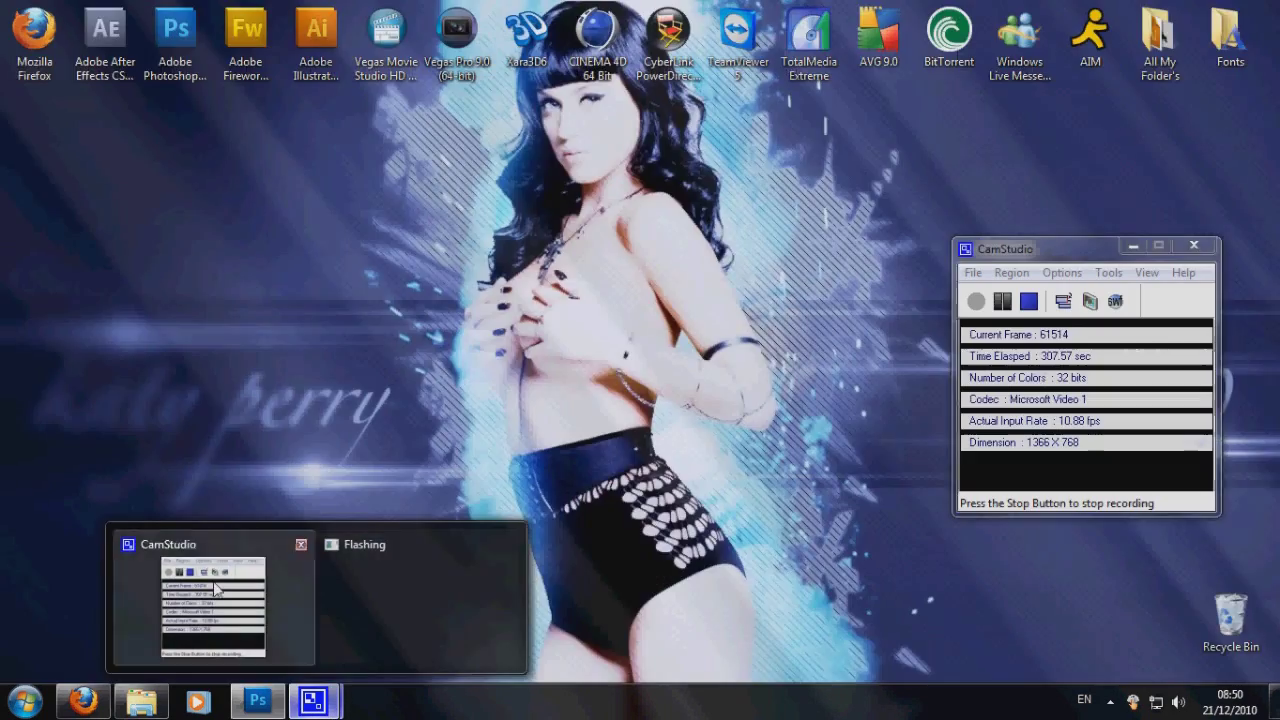
{"action": "left_click", "coordinate": [190, 610]}
{"action": "left_click", "coordinate": [972, 272]}
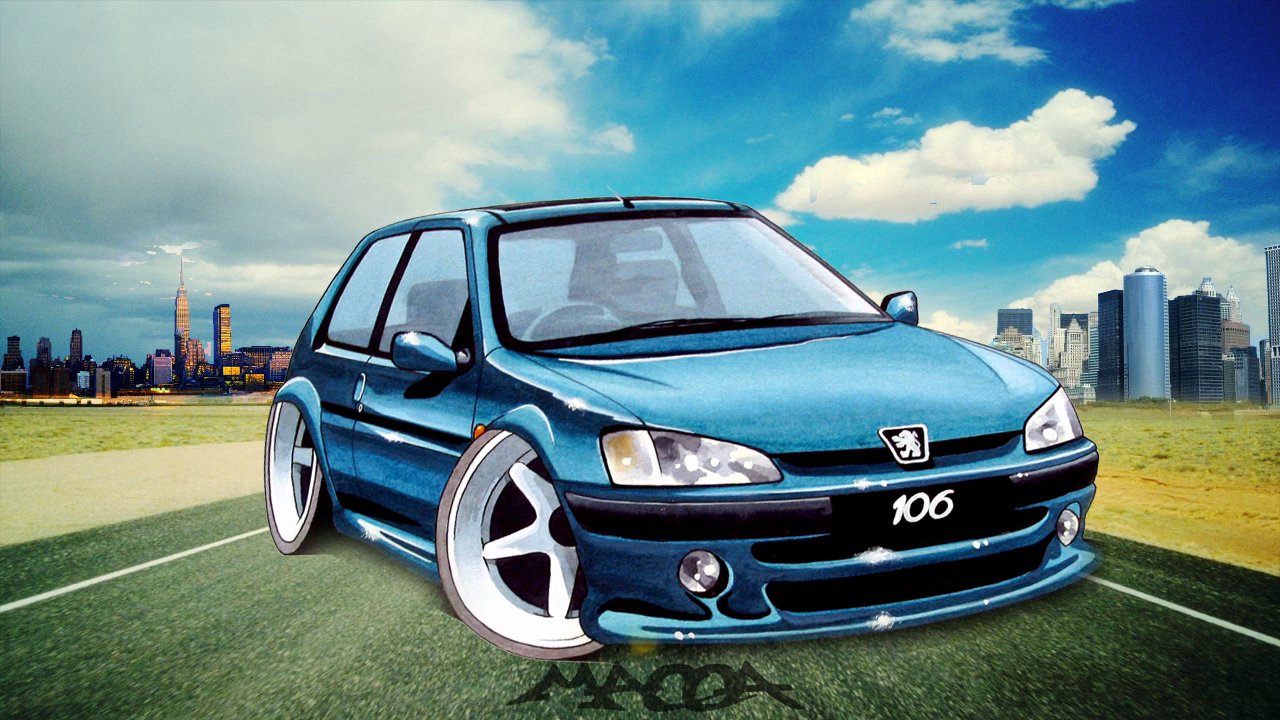